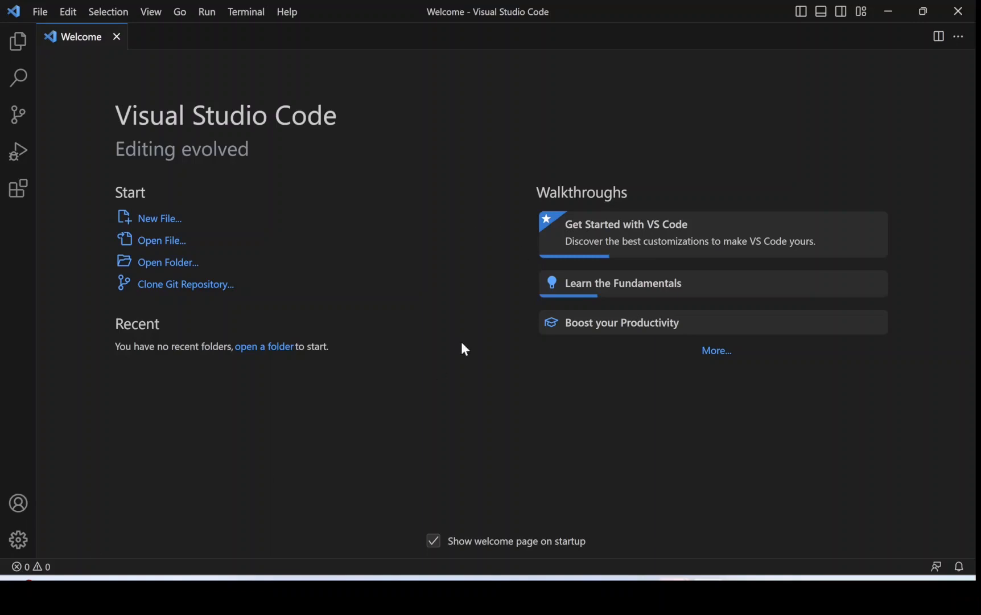
Find Microsoft's Python extension in the marketplace by searching for "python" and install it.
left_click(18, 189)
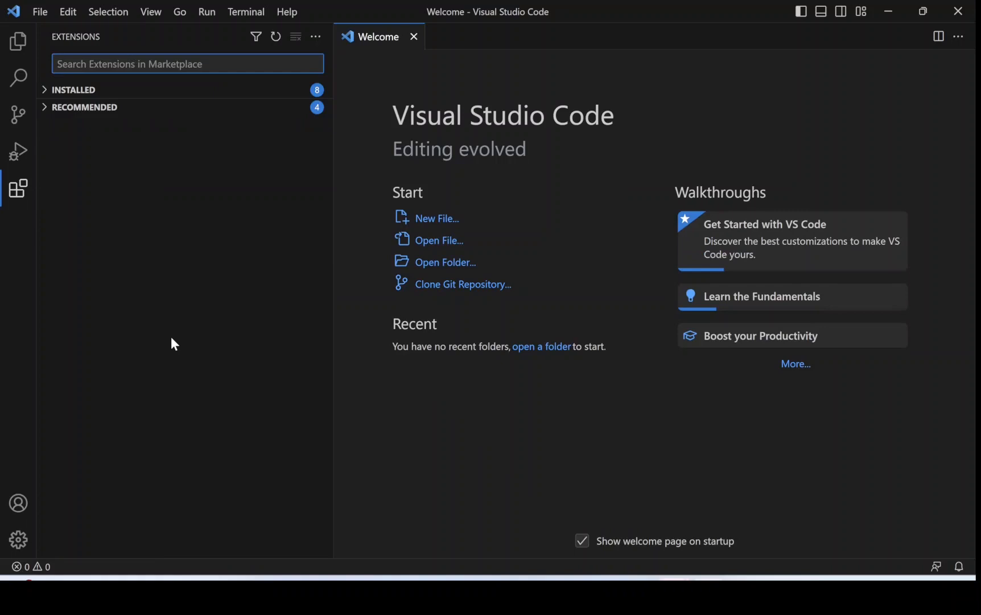
type("python")
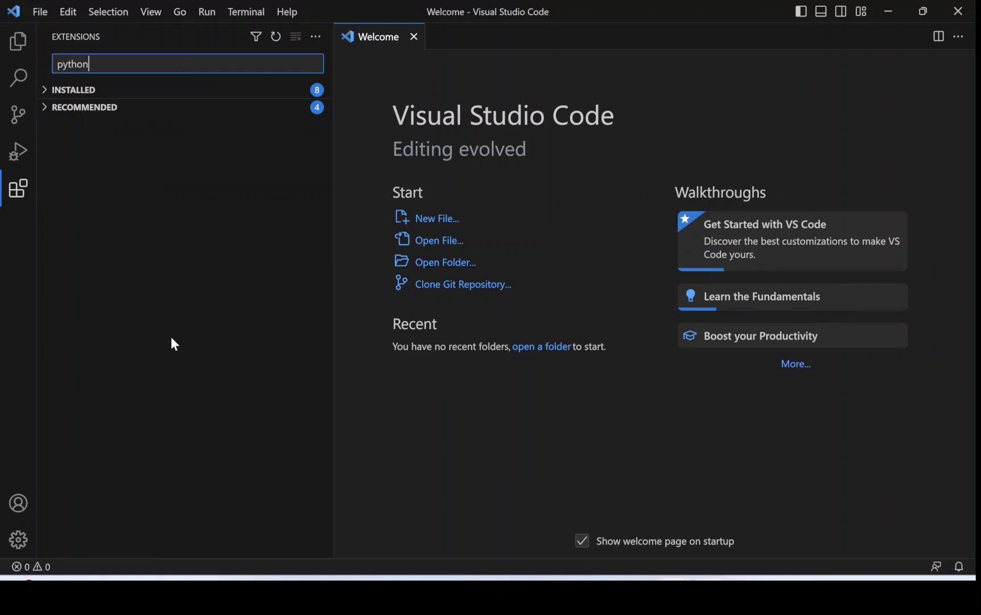
mouse_move(145, 118)
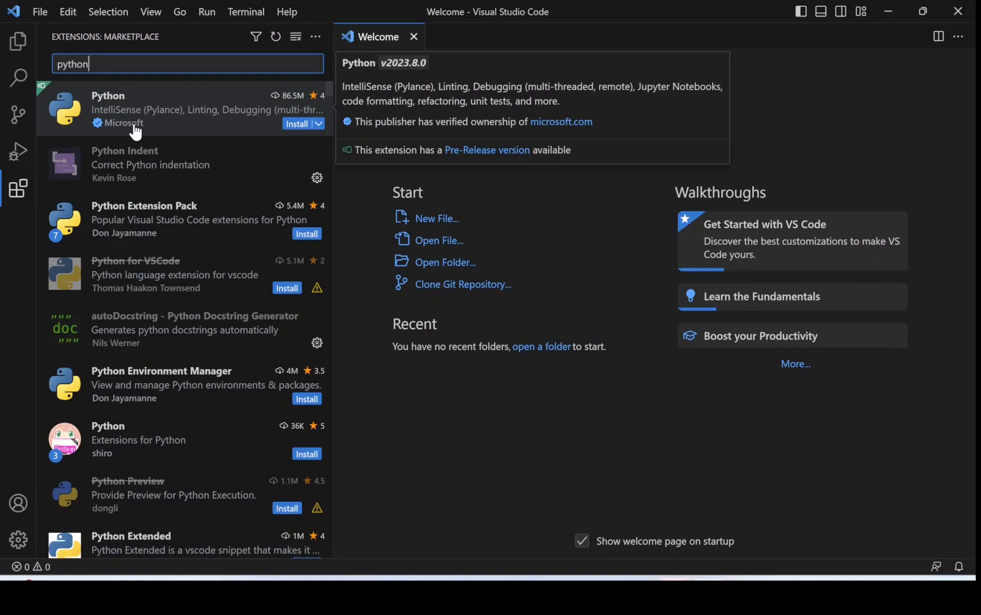
left_click(289, 123)
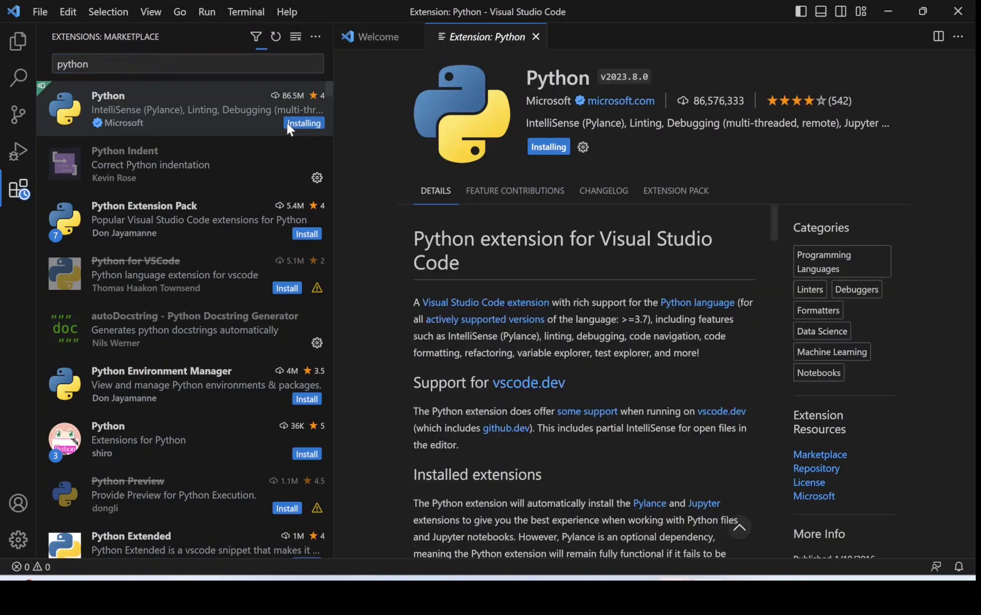
Replace the extension marketplace search with "ju" to look for the Jupyter extension.
left_click(228, 64)
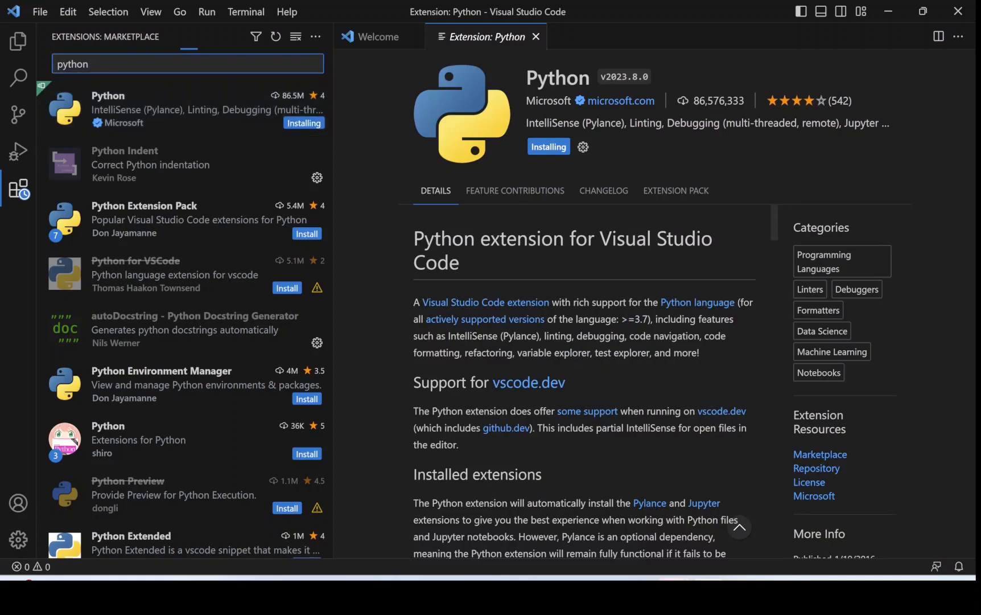
key("BackSpace")
key("BackSpace")
key("BackSpace")
key("BackSpace")
key("BackSpace")
key("BackSpace")
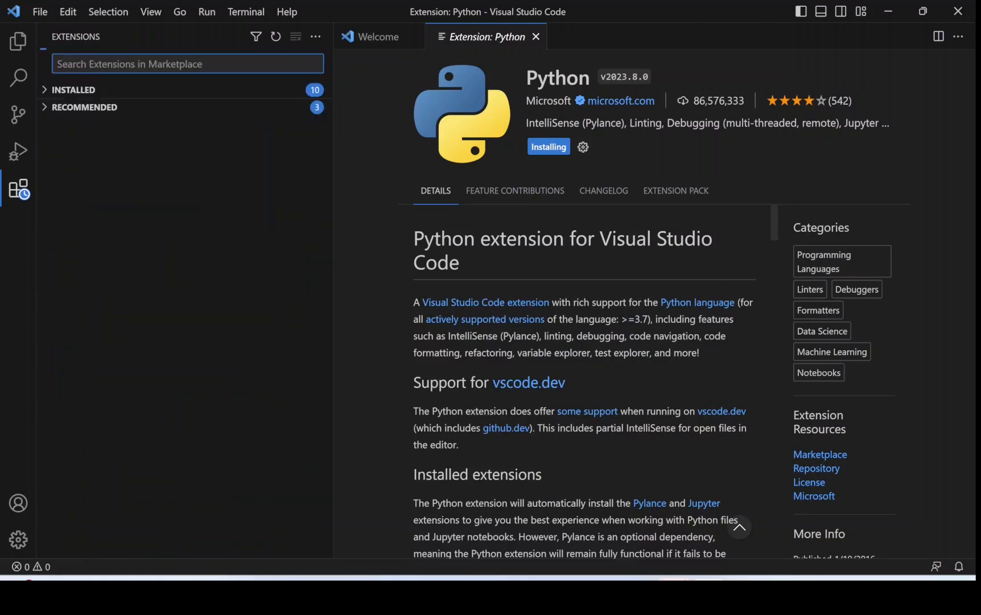
type("ju")
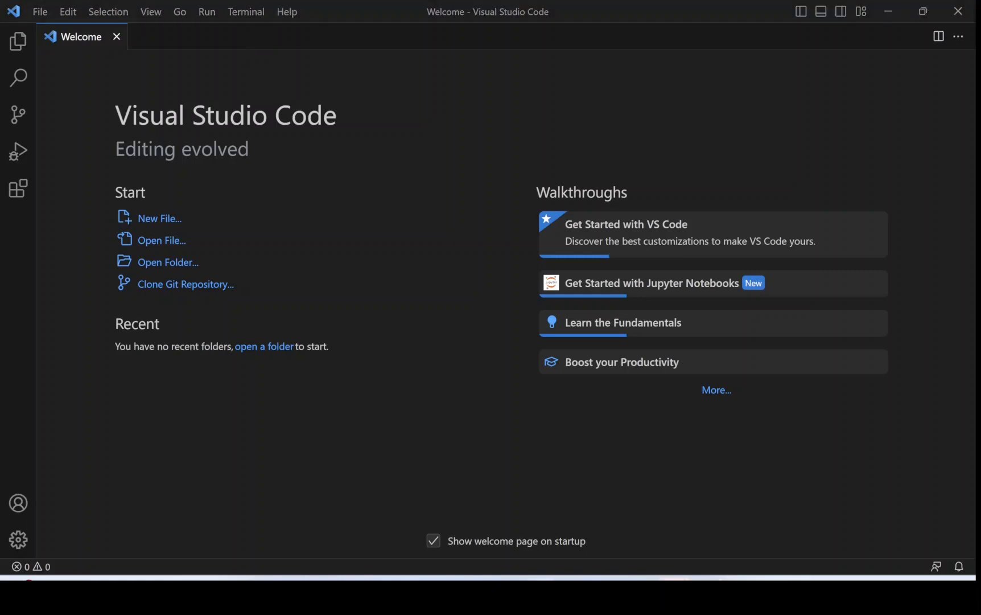
Switch to File Explorer and open the user's profile folder inside Users on the Win11v2 (C:) drive.
left_click_drag(980, 138, 414, 138)
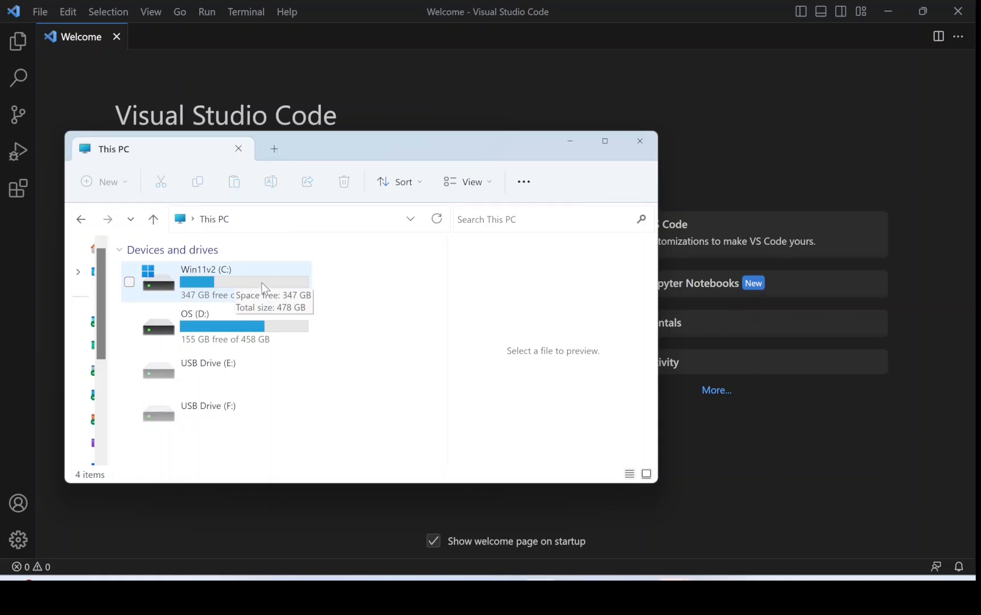
double_click(228, 285)
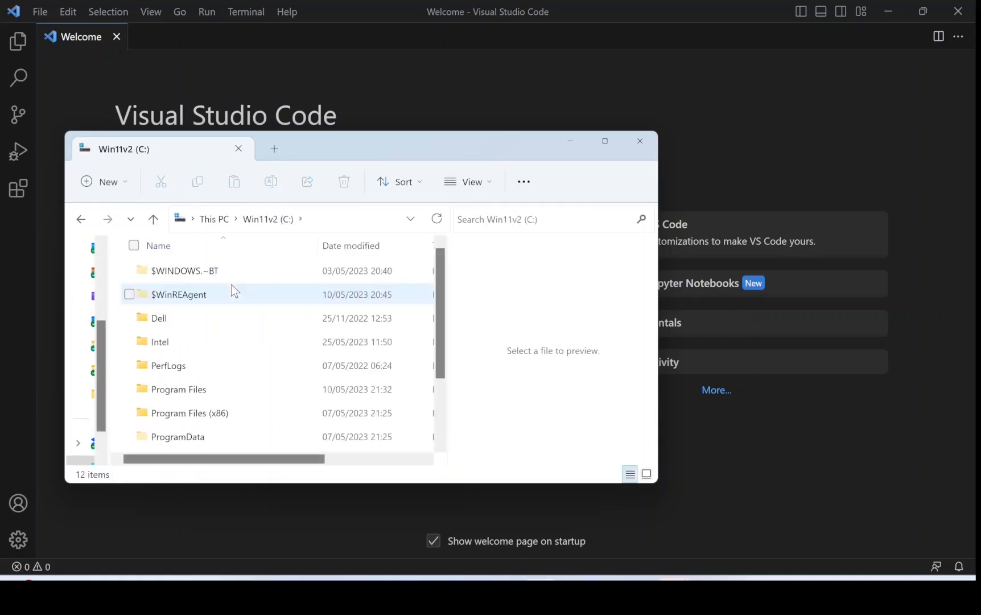
scroll(232, 290, "down", 1)
double_click(172, 419)
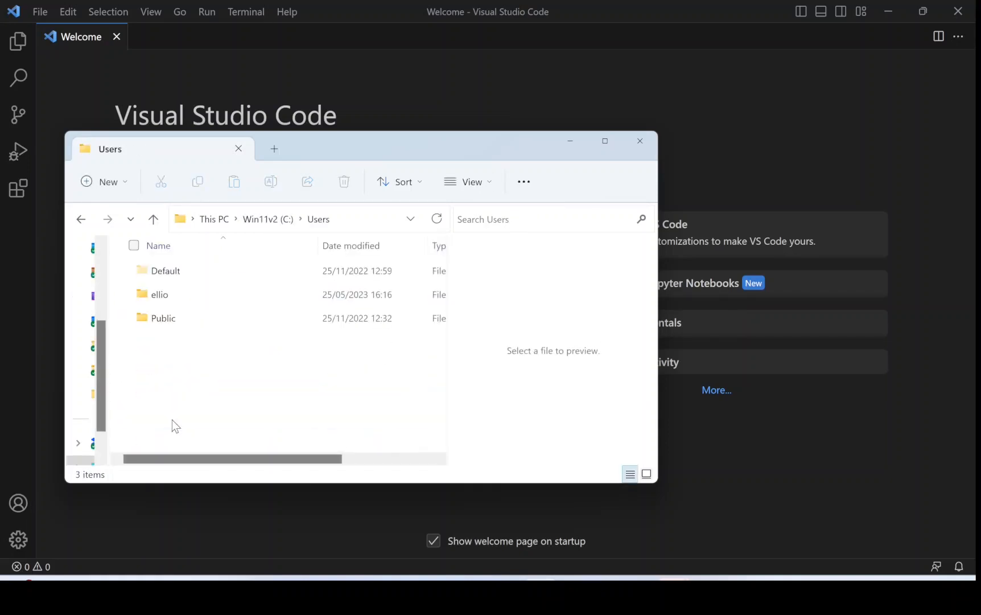
double_click(175, 295)
Open the anaconda3 folder within the user's profile folder and locate the python executable.
scroll(195, 359, "down", 2)
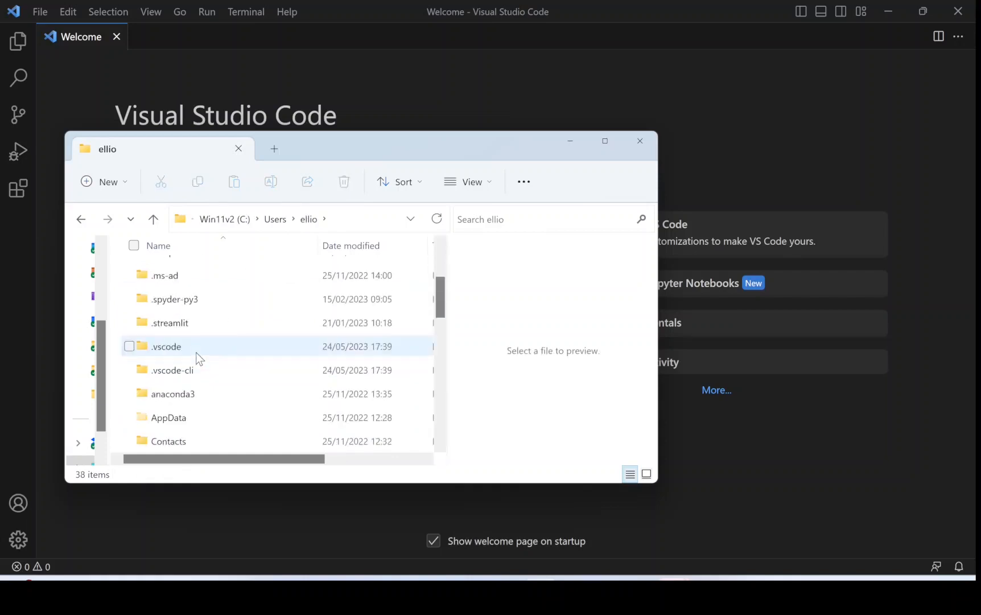
scroll(197, 354, "down", 3)
scroll(196, 351, "up", 2)
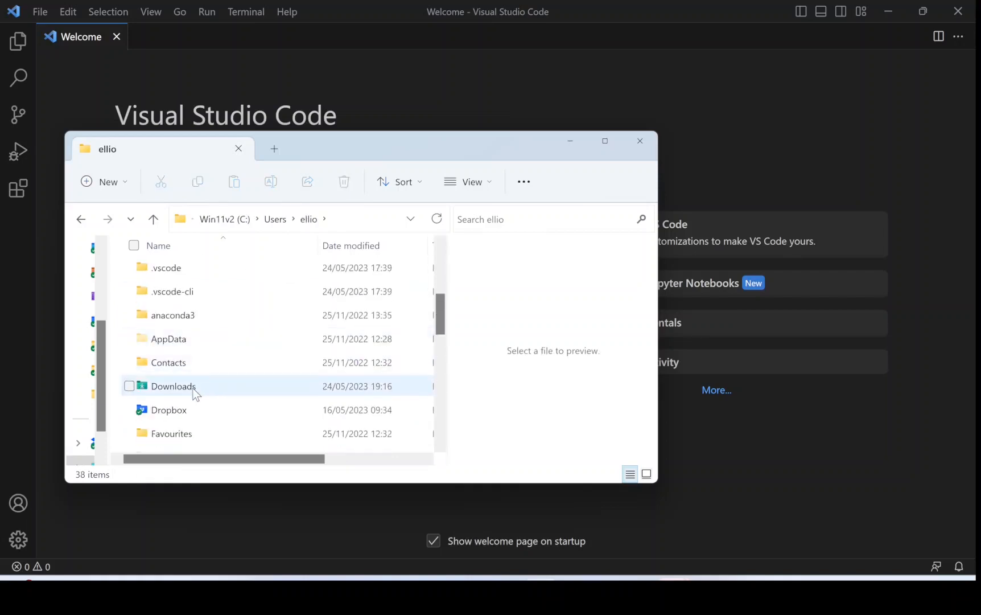
left_click(202, 321)
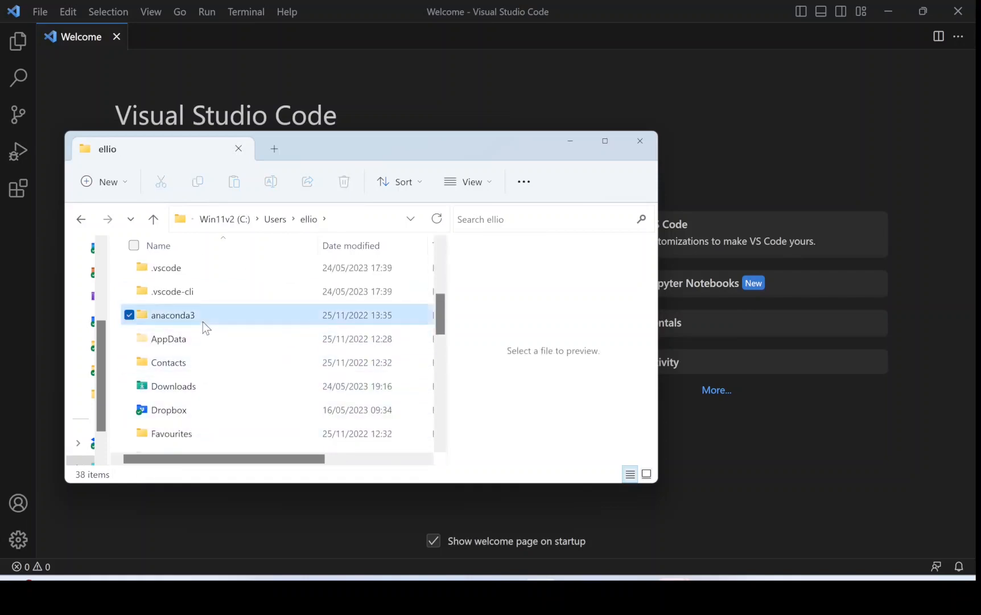
double_click(203, 321)
scroll(203, 324, "down", 10)
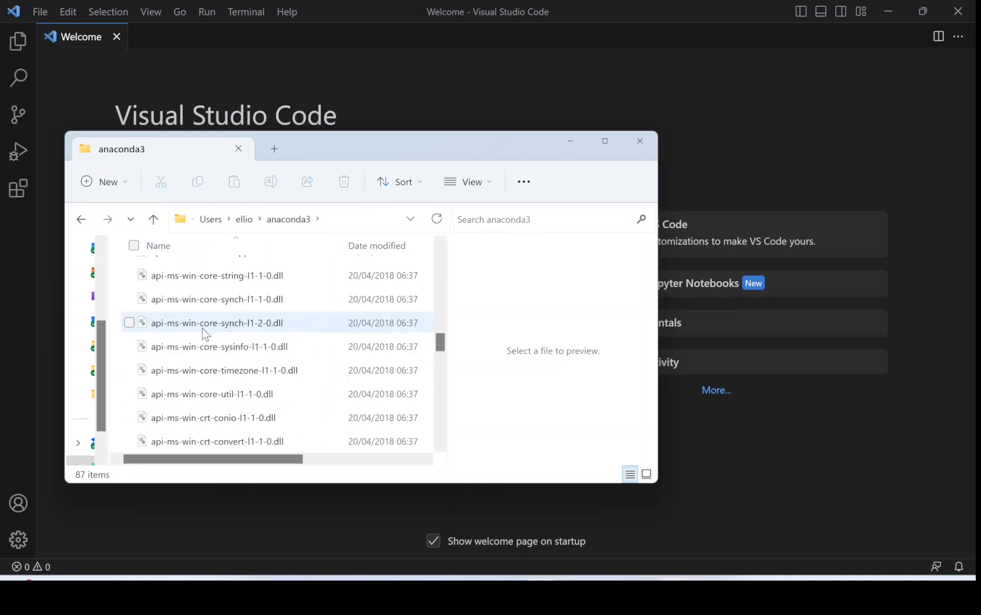
scroll(203, 330, "down", 8)
scroll(207, 338, "up", 5)
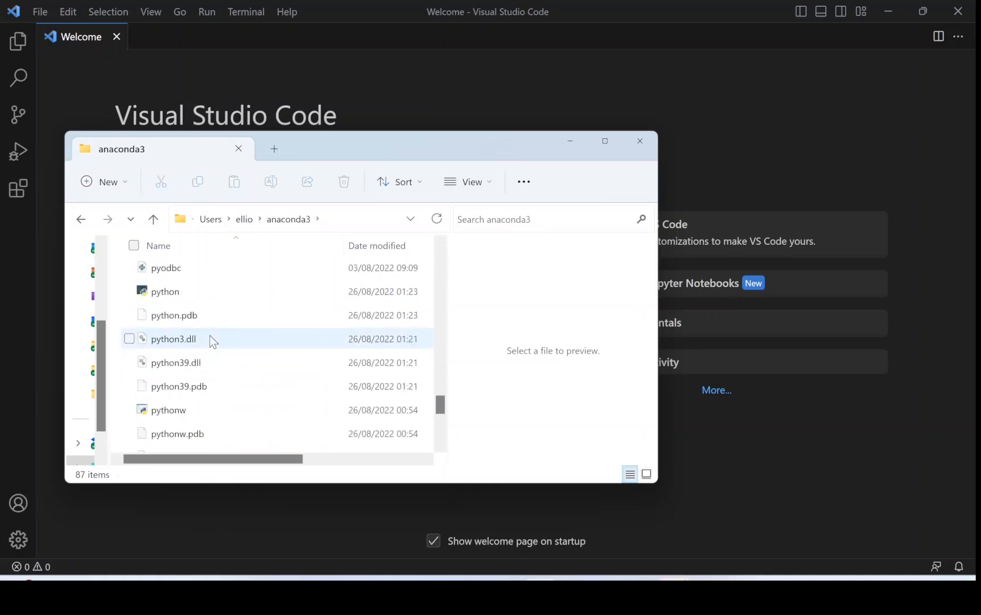
View the properties of the python executable, close them, and reveal the anaconda3 folder's full path.
left_click(196, 302)
right_click(197, 302)
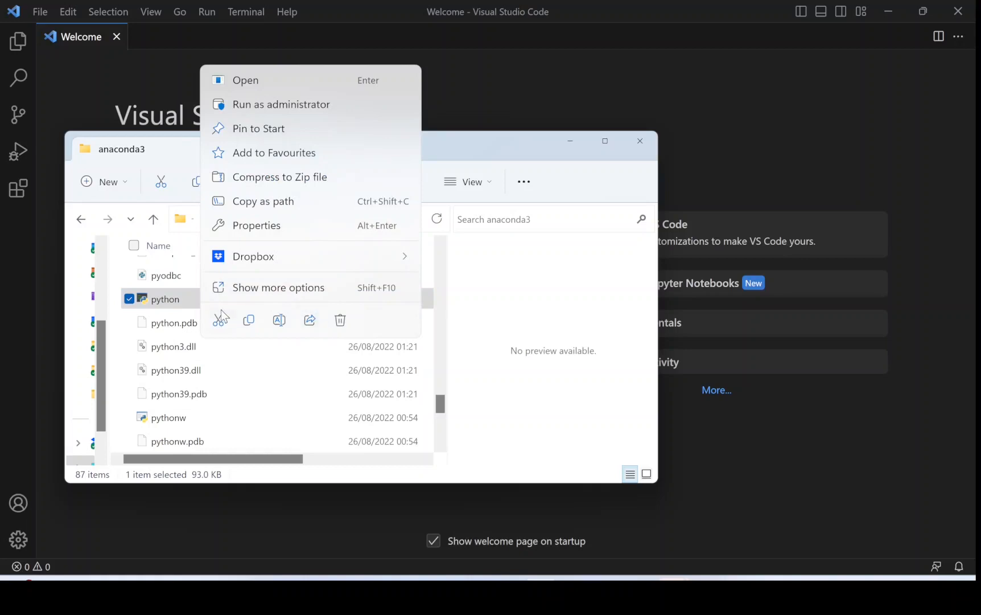
left_click(291, 288)
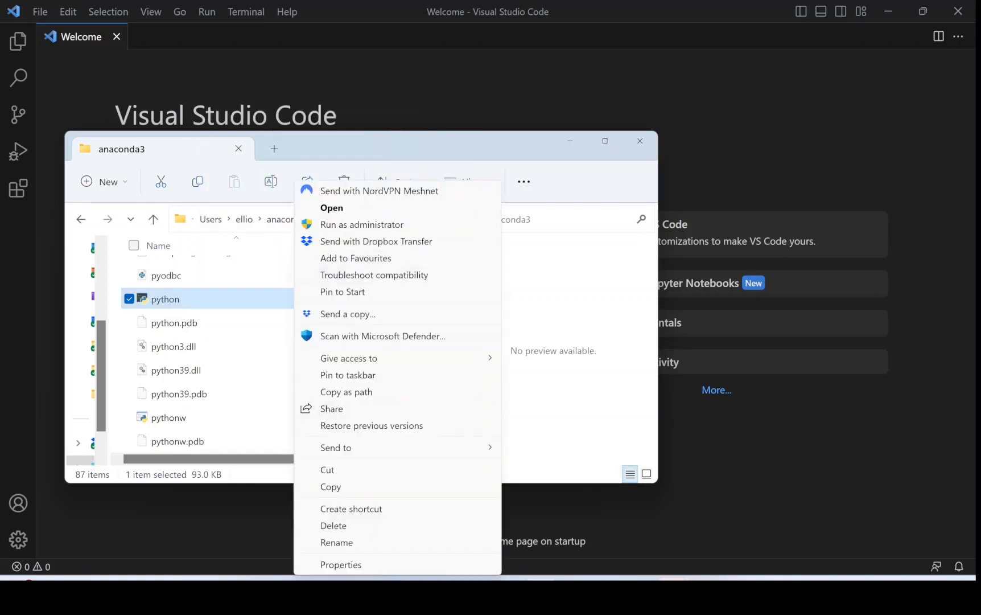
left_click(370, 564)
left_click(486, 556)
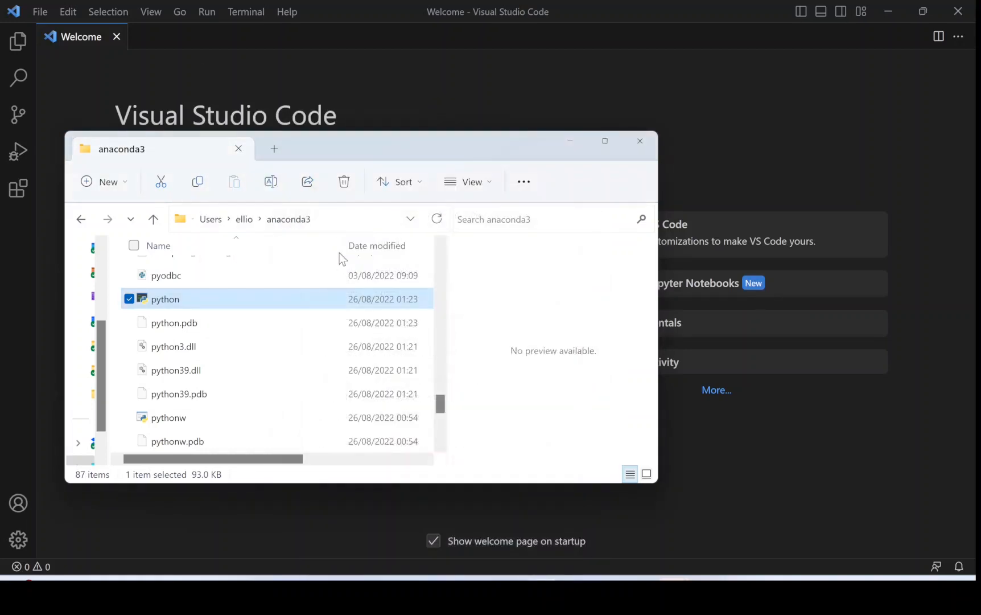
left_click(348, 223)
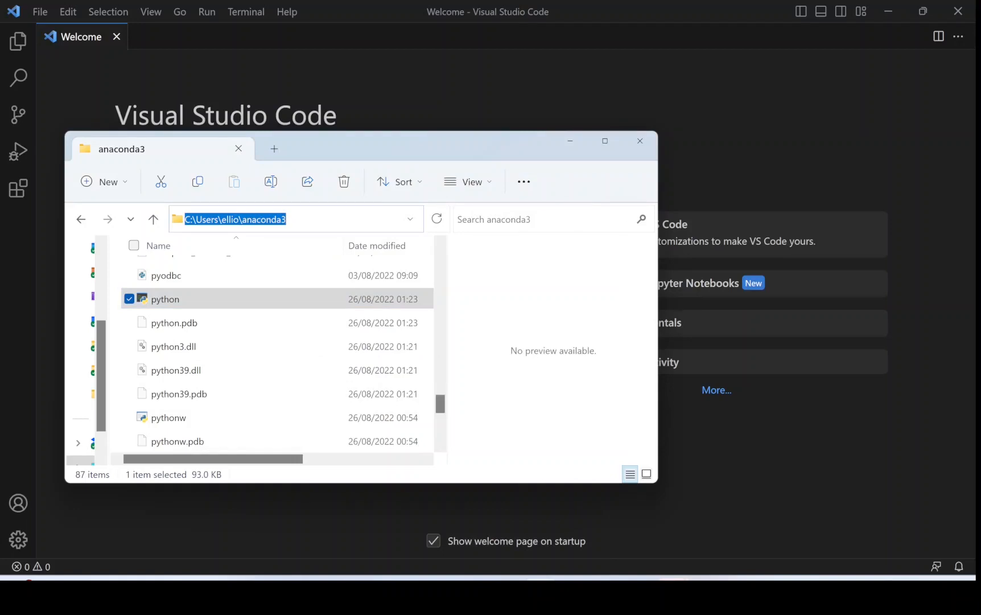
Switch back to Visual Studio Code and run the Preferences: Open User Settings command.
left_click(439, 67)
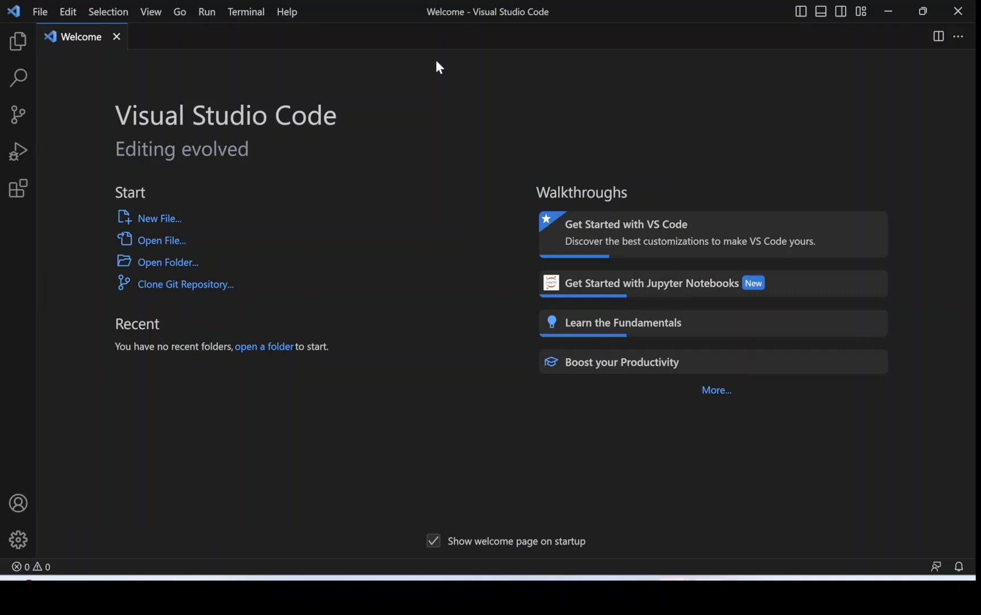
key("ctrl+shift+p")
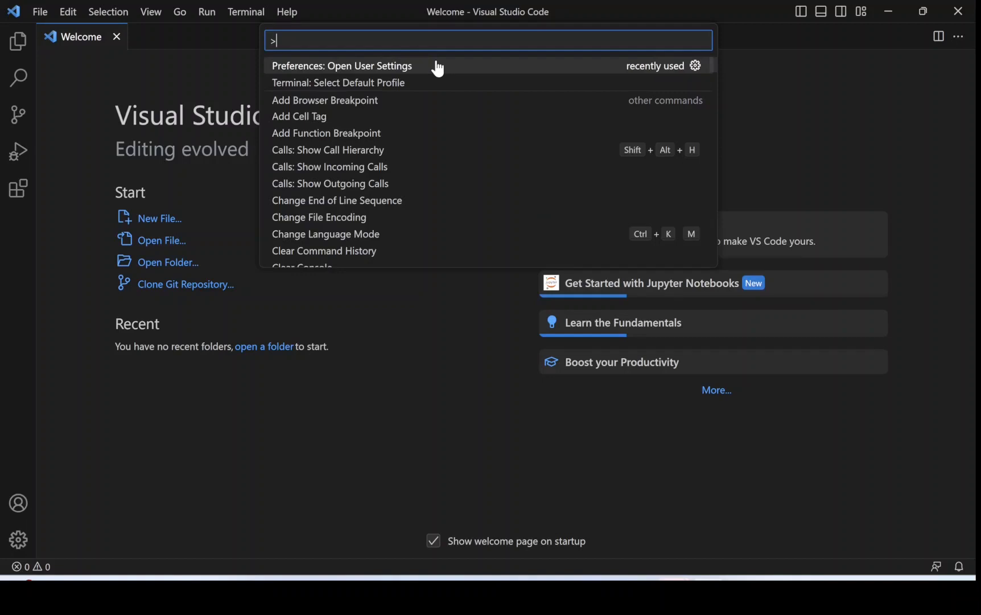
type("open use")
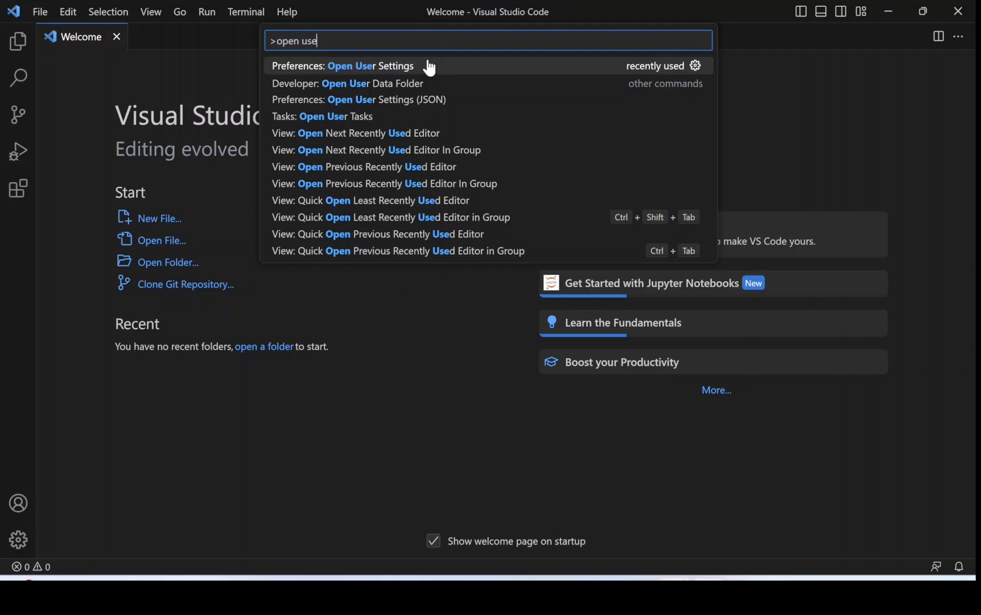
left_click(380, 66)
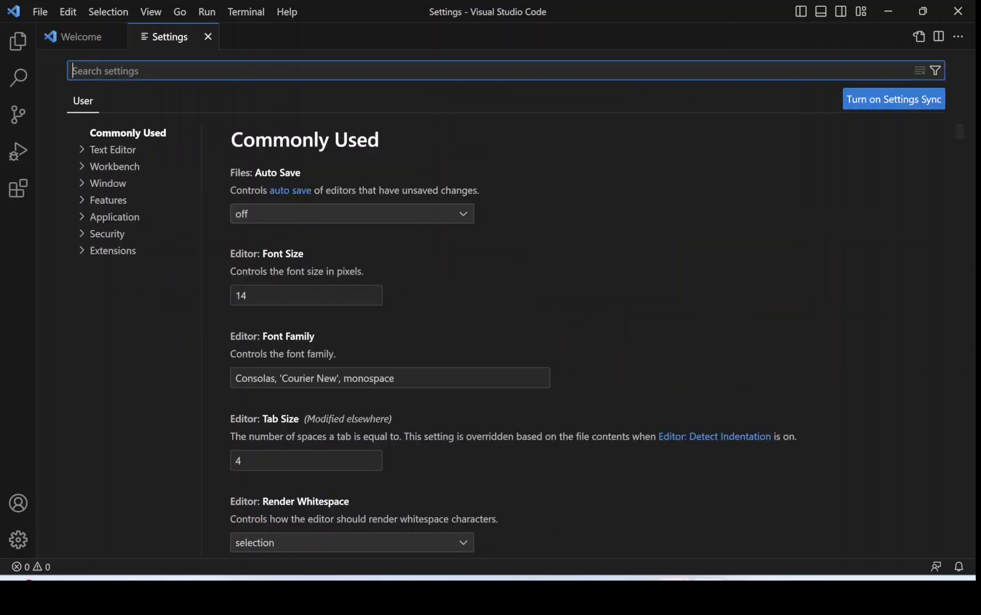
Search the user settings for "python path" and open the Python Default Interpreter Path value for editing.
type("pyth")
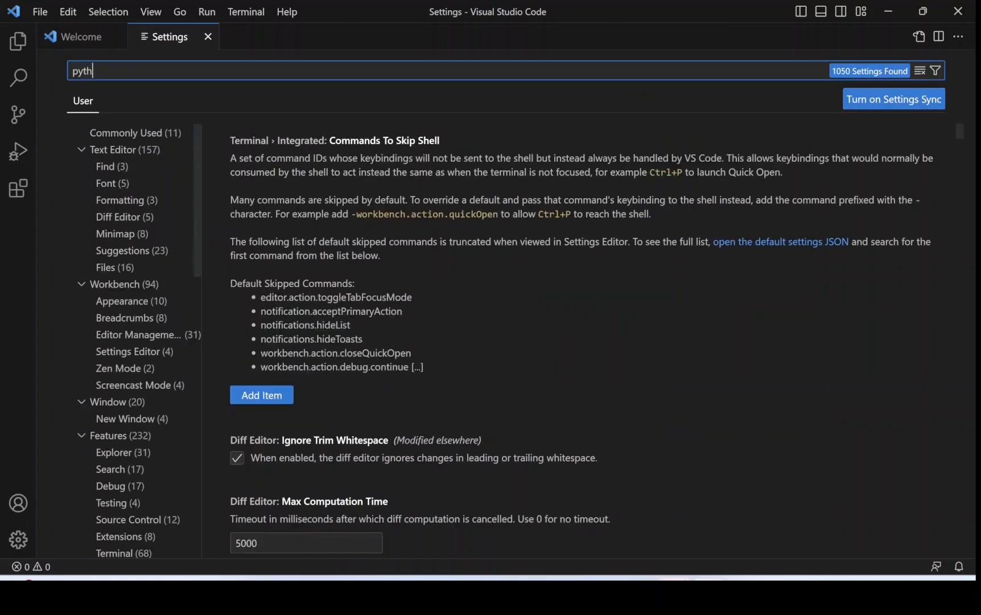
type("on pat")
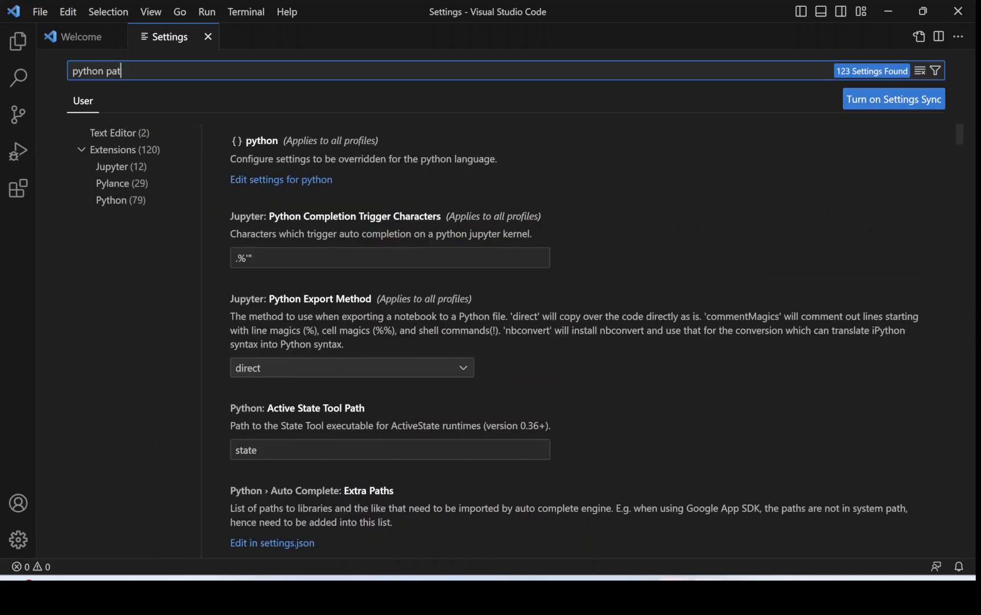
type("h")
scroll(309, 281, "down", 2)
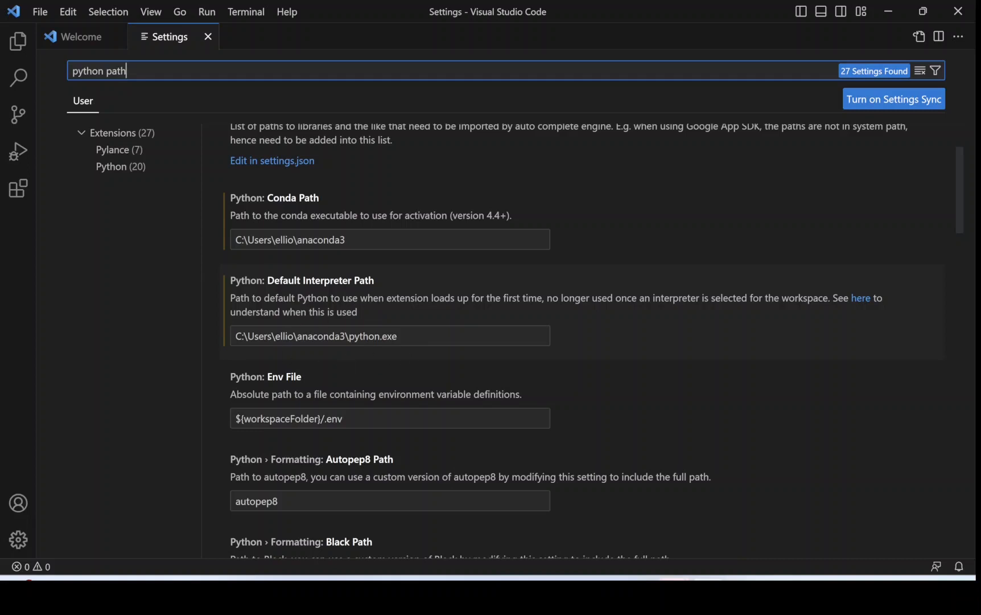
left_click(398, 336)
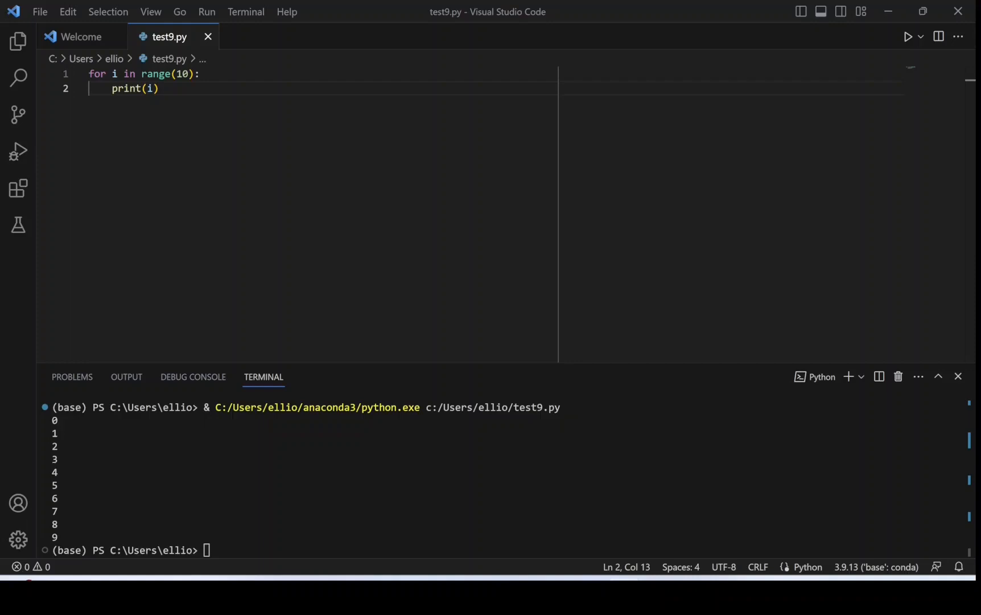
Switch to Anaconda Navigator, list its available environments, and minimize it to return to test9.py in Visual Studio Code.
key("alt+Tab")
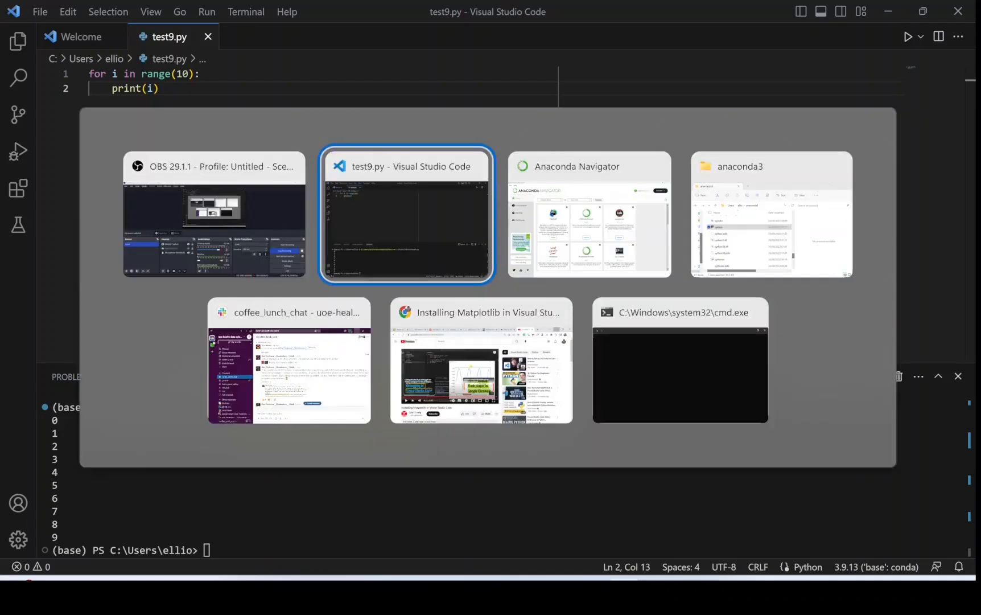
key("alt+Tab")
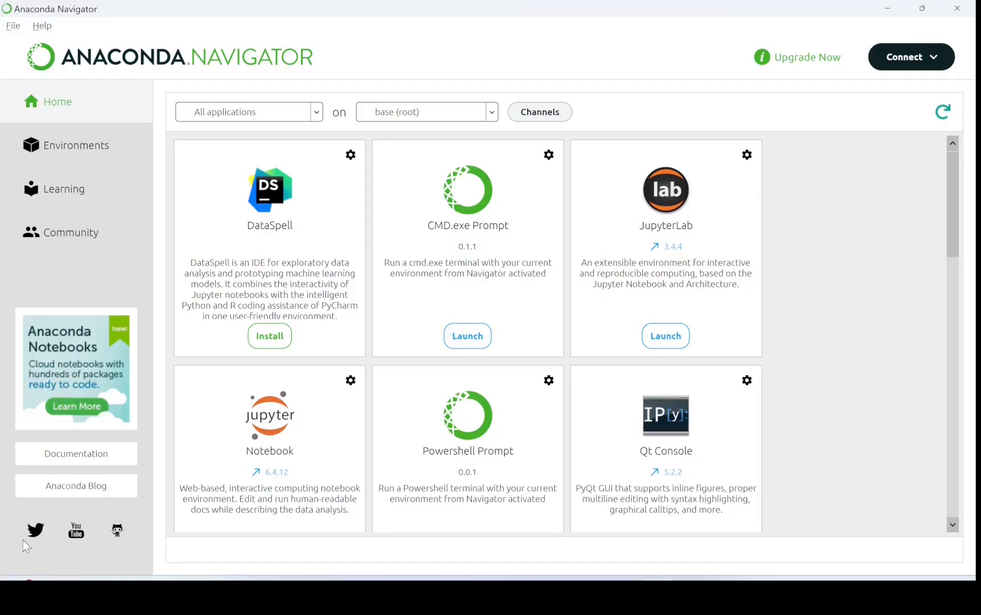
left_click(490, 113)
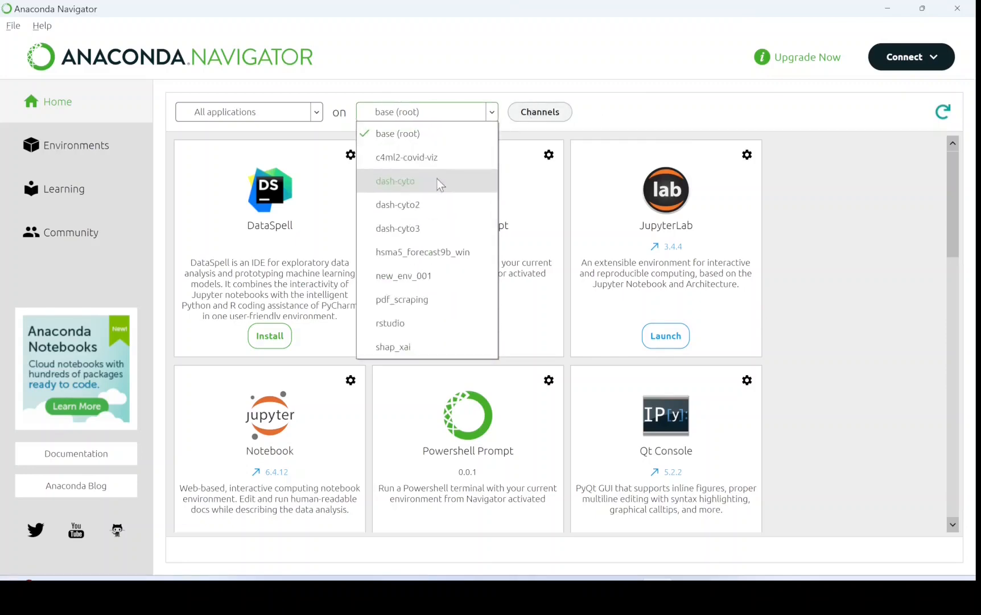
left_click(886, 8)
left_click(885, 9)
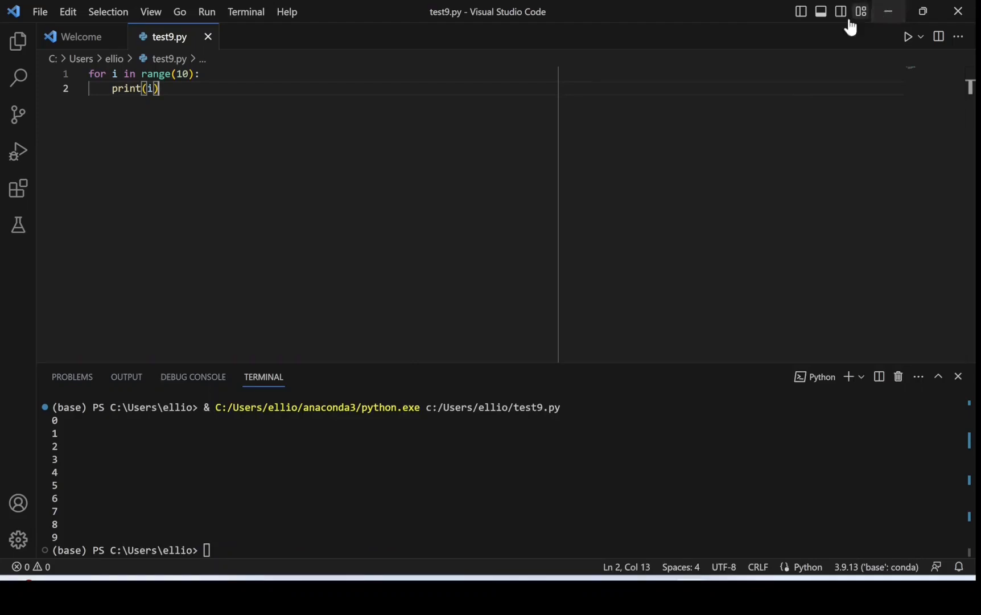
Select the Python 3.9.16 ('shap_xai') conda environment as the interpreter and run test9.py.
left_click(860, 567)
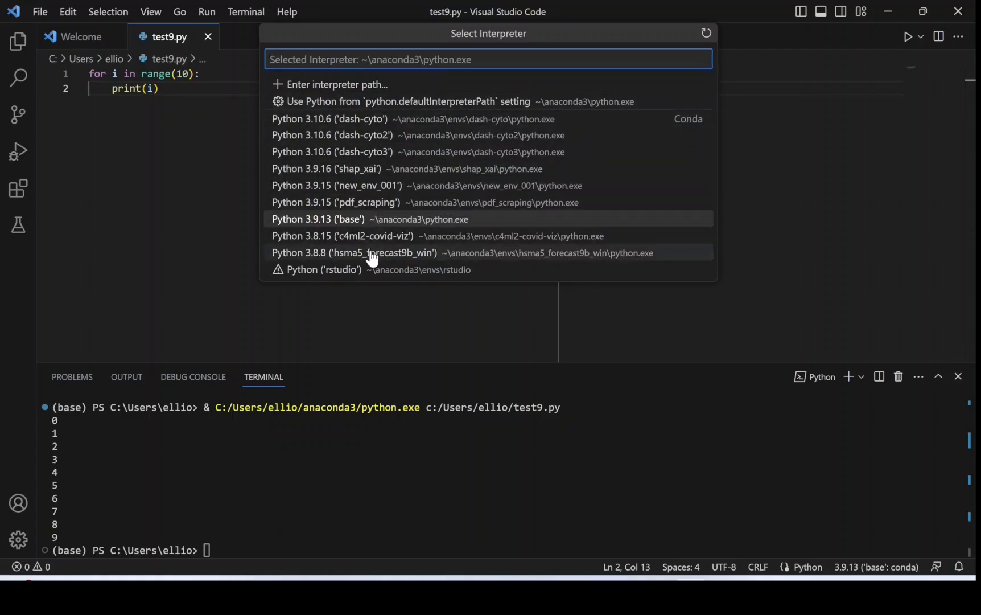
left_click(353, 169)
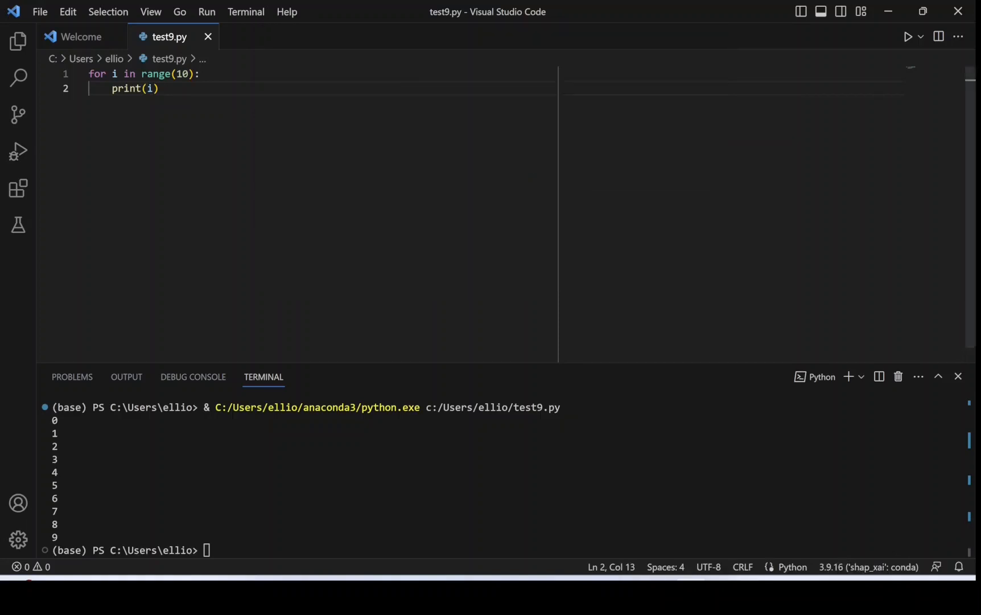
left_click(908, 38)
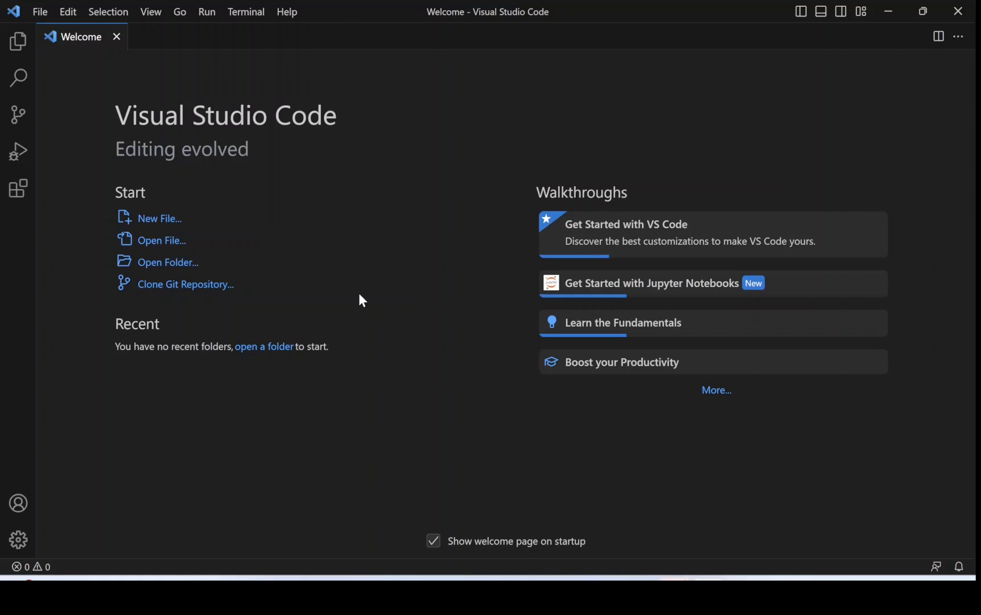
Search the user settings for "ruler" and open the Editor: Rulers setting in settings.json.
key("ctrl+comma")
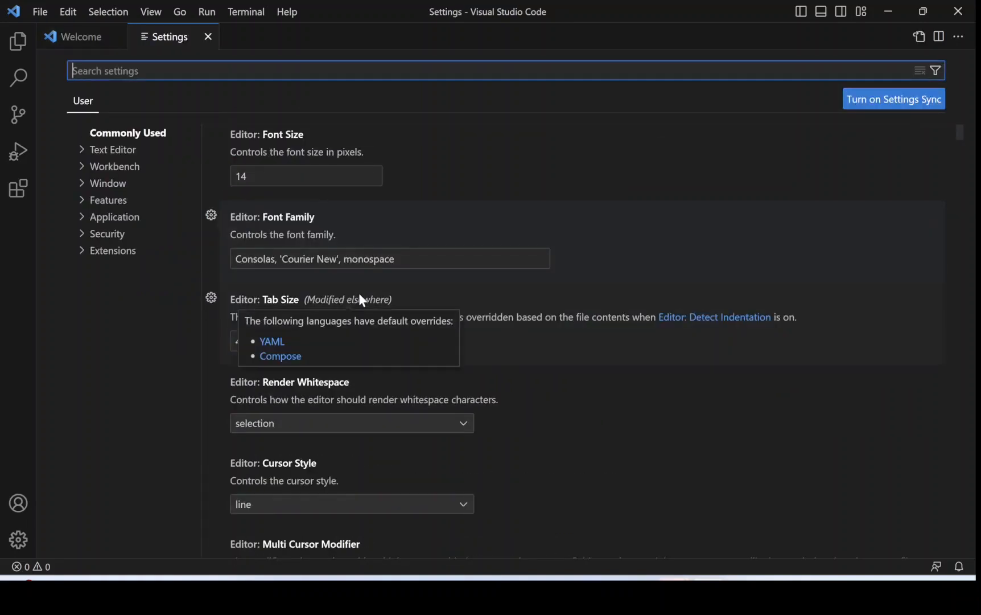
type("rule")
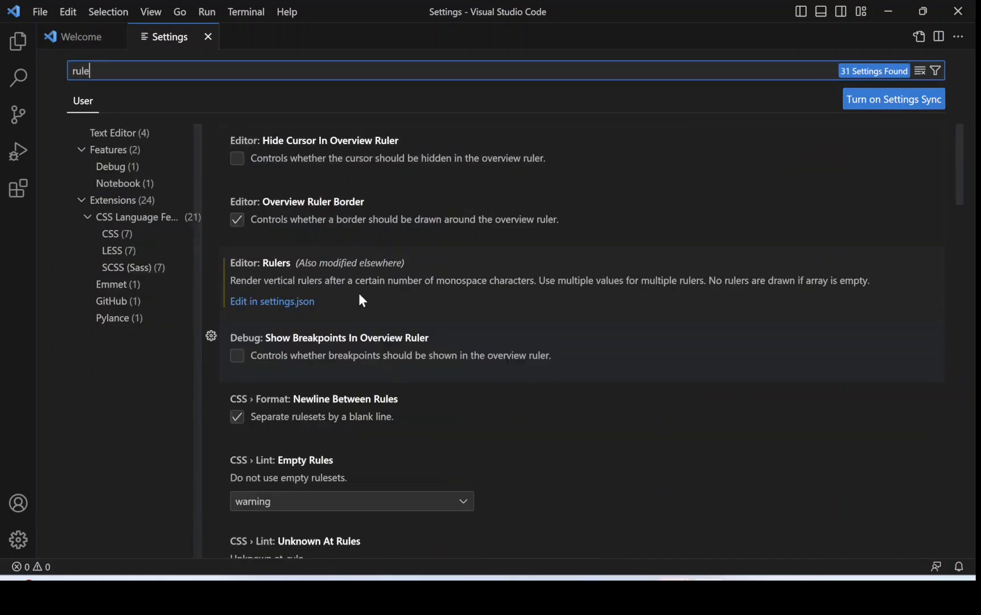
type("r")
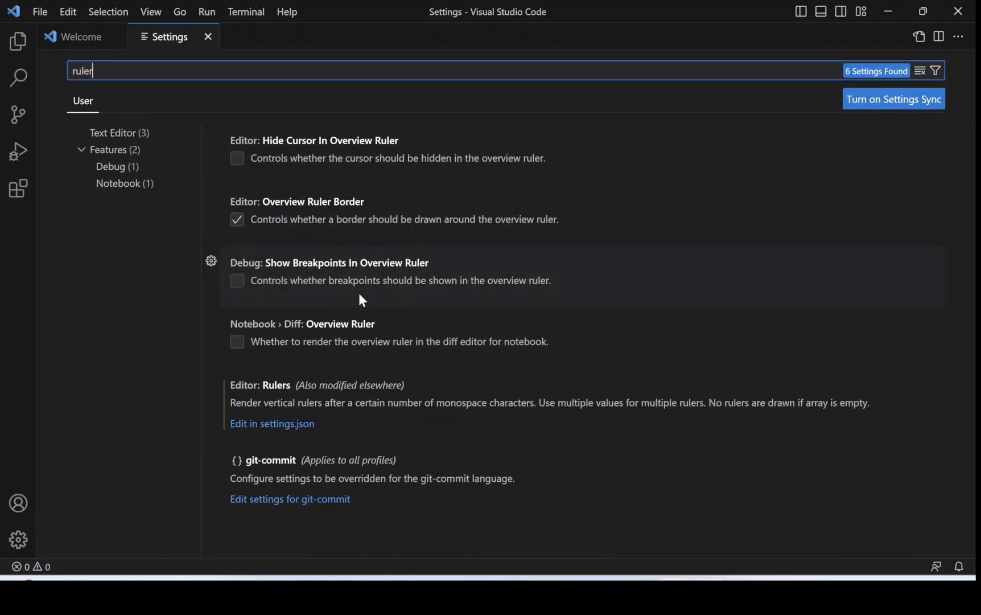
left_click(257, 427)
left_click(257, 431)
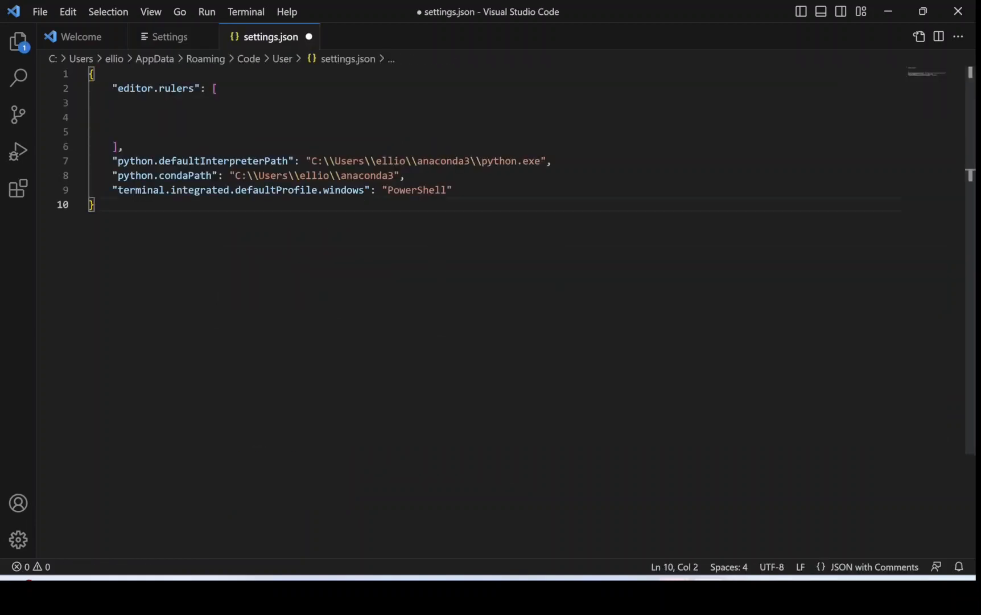
Add an indented value of 80 to the editor.rulers array, save settings.json, and close both settings editors.
left_click(90, 118)
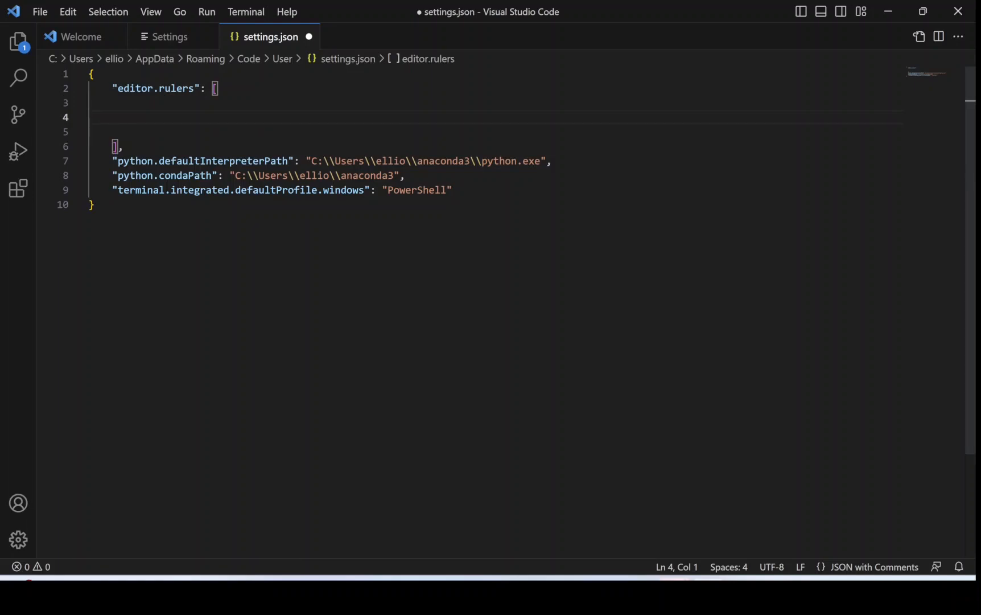
type("80")
key("Home")
key("Tab")
key("Tab")
key("Tab")
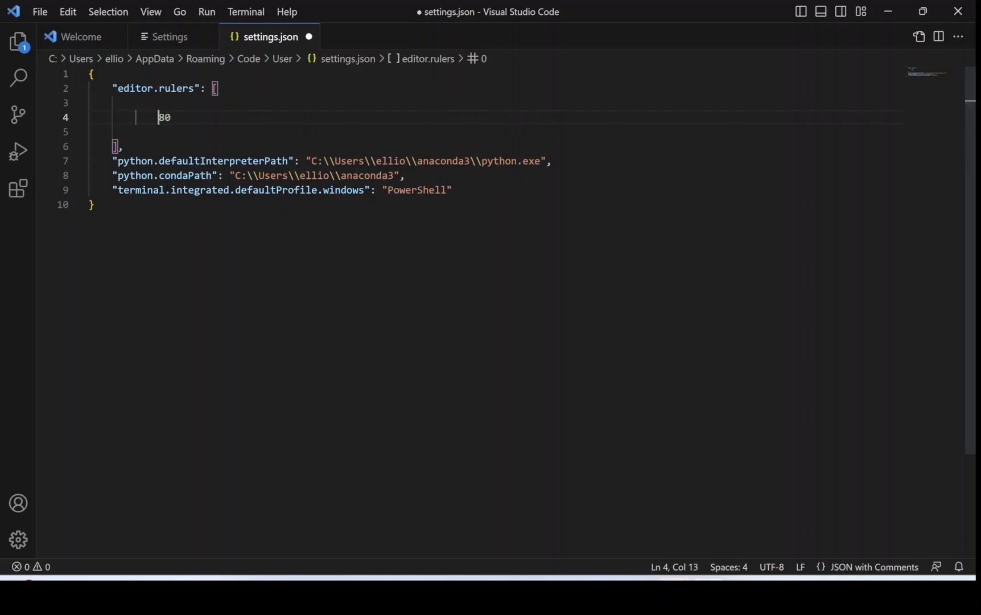
key("ctrl+s")
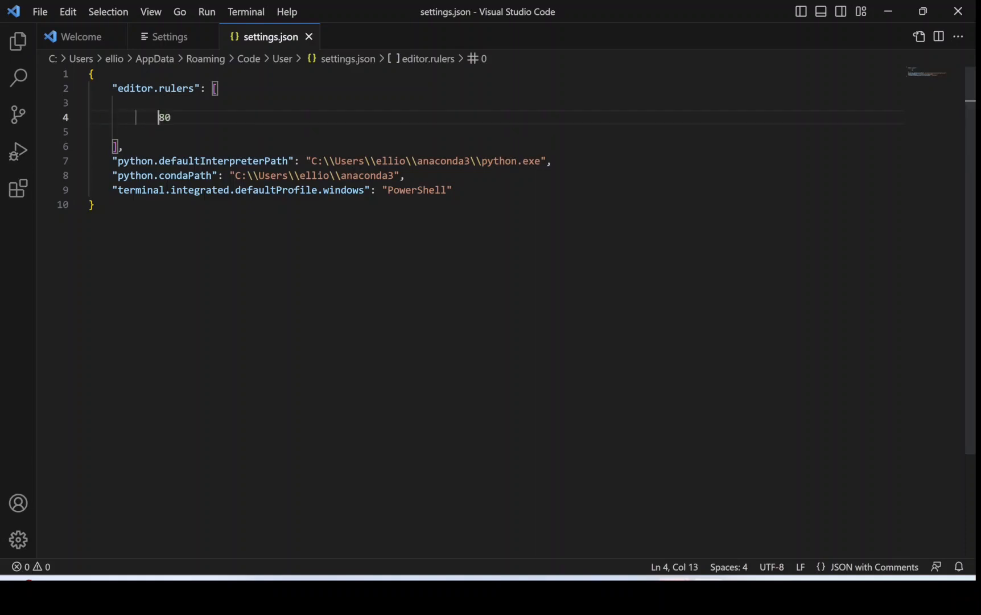
left_click(311, 37)
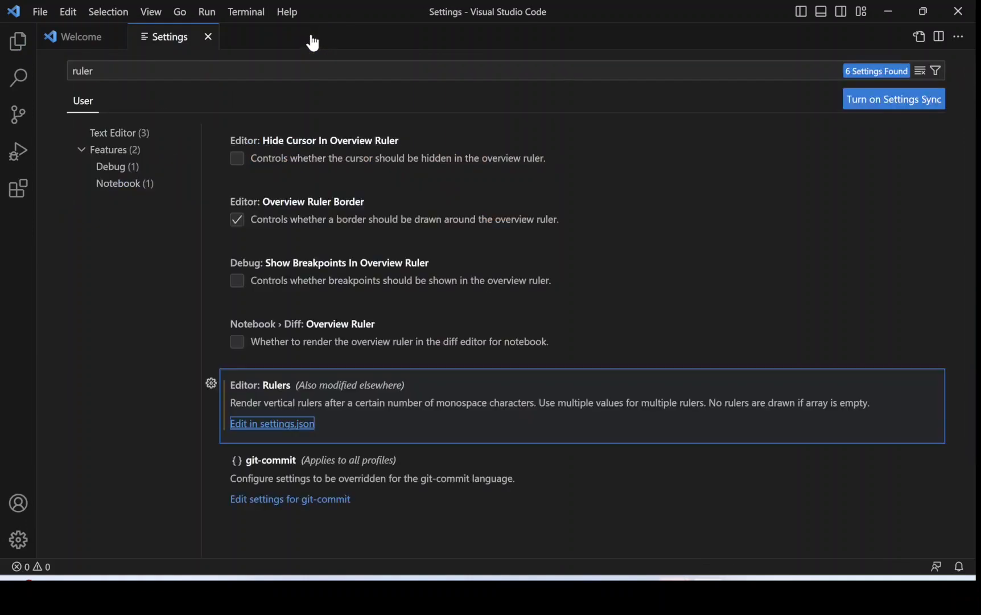
left_click(208, 37)
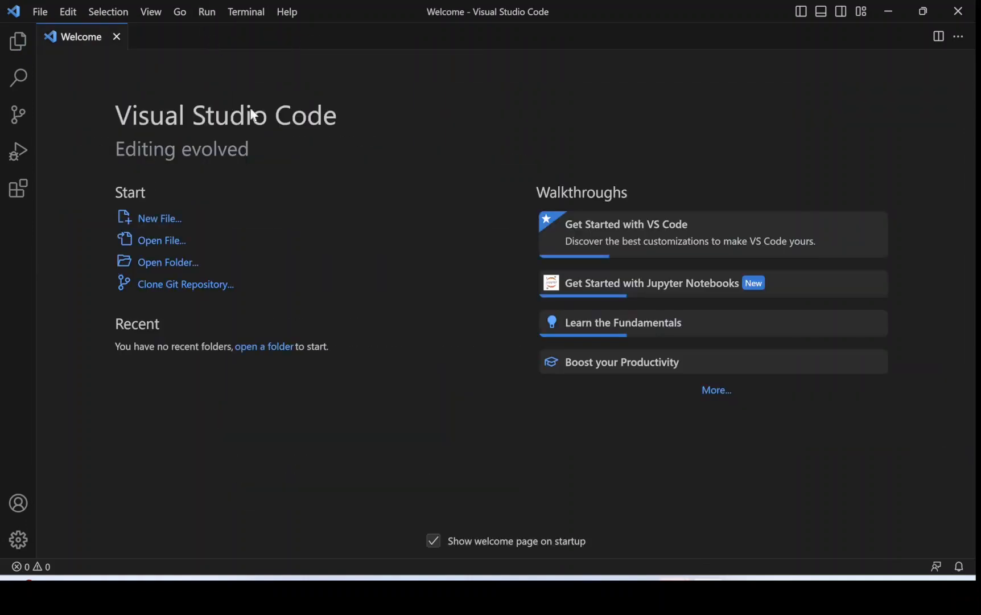
Create a new Python file containing a for loop over range(10) that prints i.
left_click(171, 221)
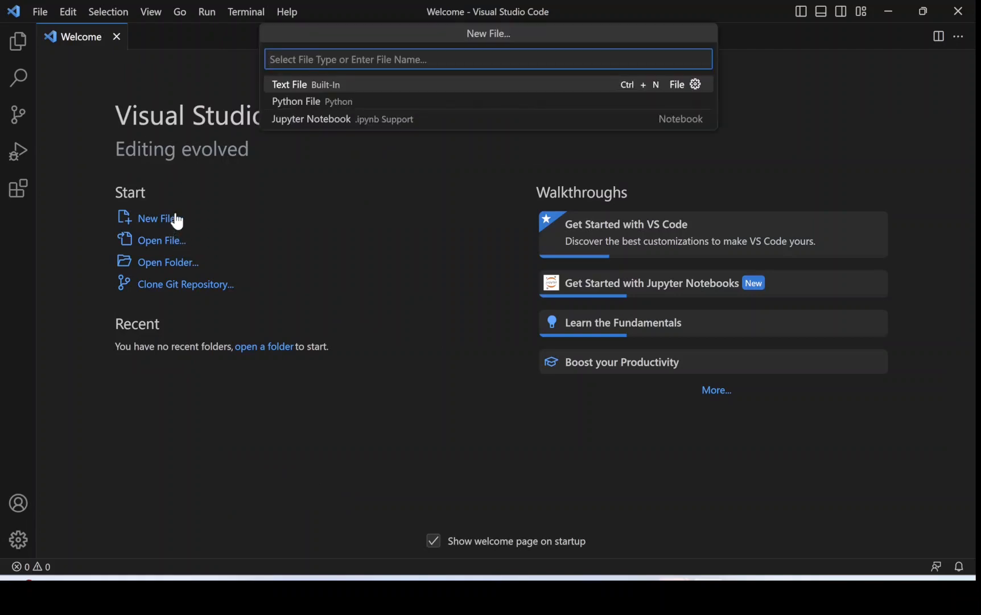
left_click(317, 103)
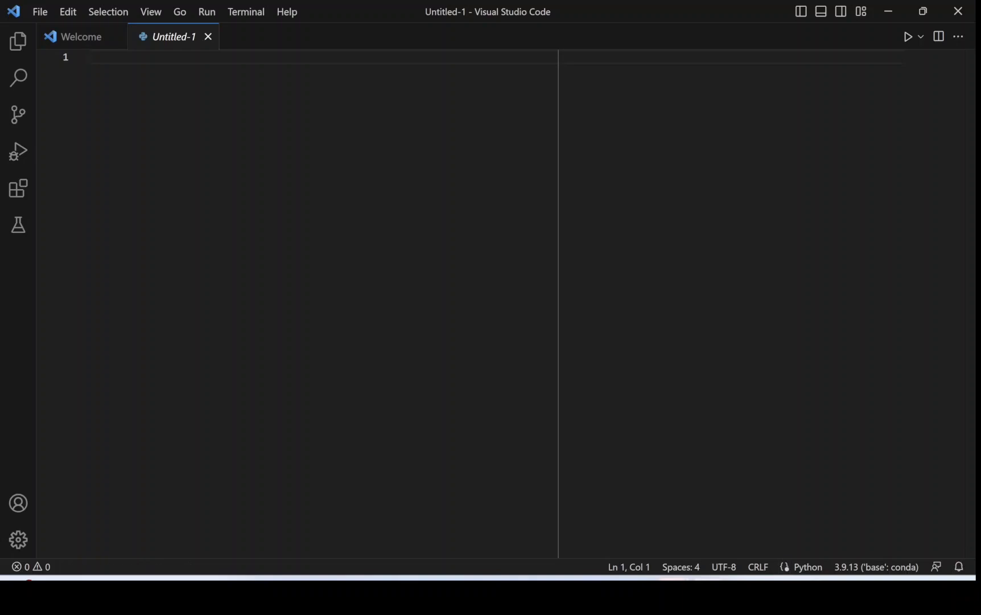
type("for i in range(10):")
key("Return")
type("print(i")
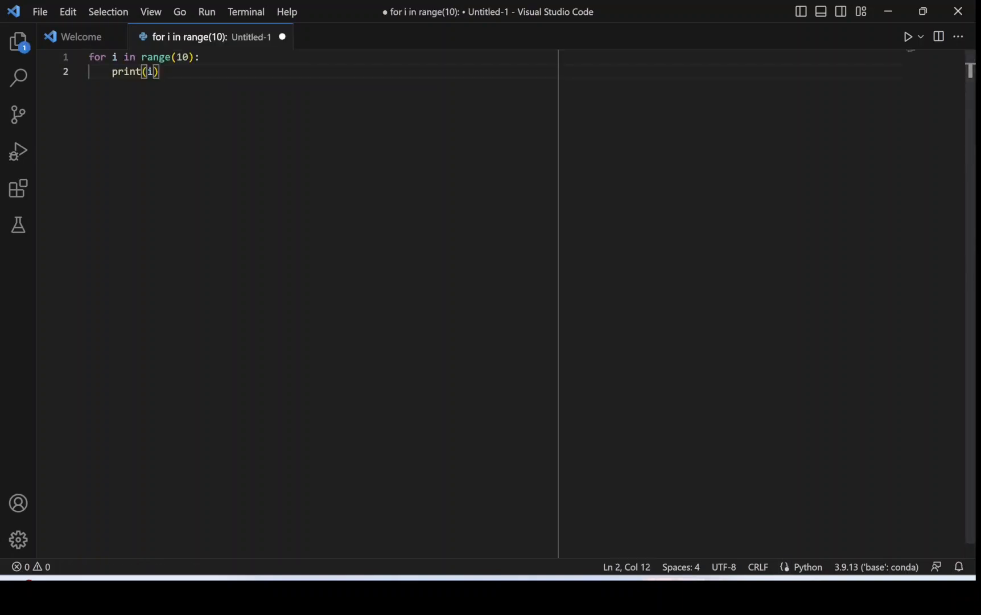
Run the Python file, saving it under the name test1.
left_click(909, 37)
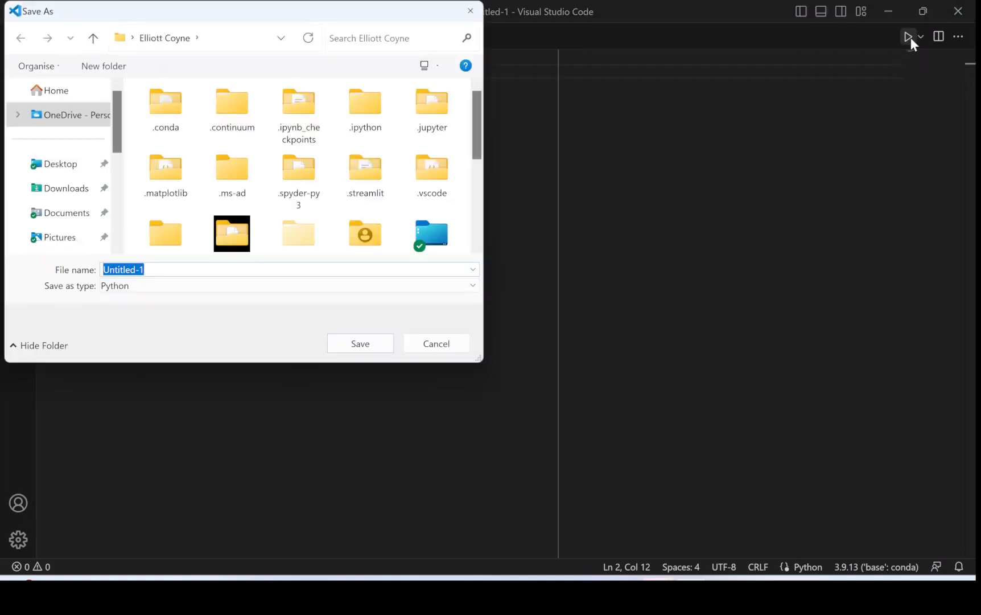
type("ts")
key("BackSpace")
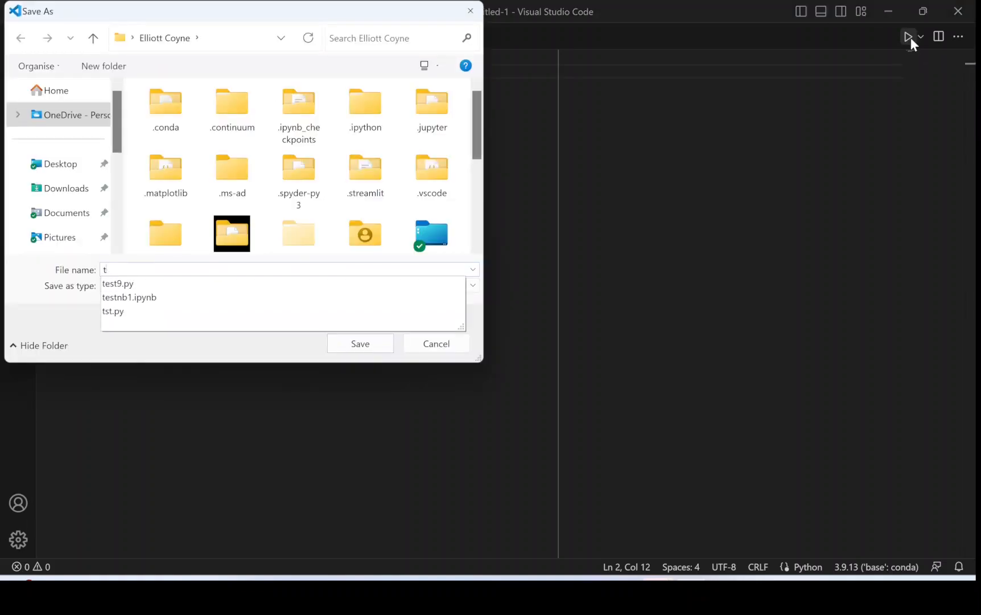
type("est1")
key("Return")
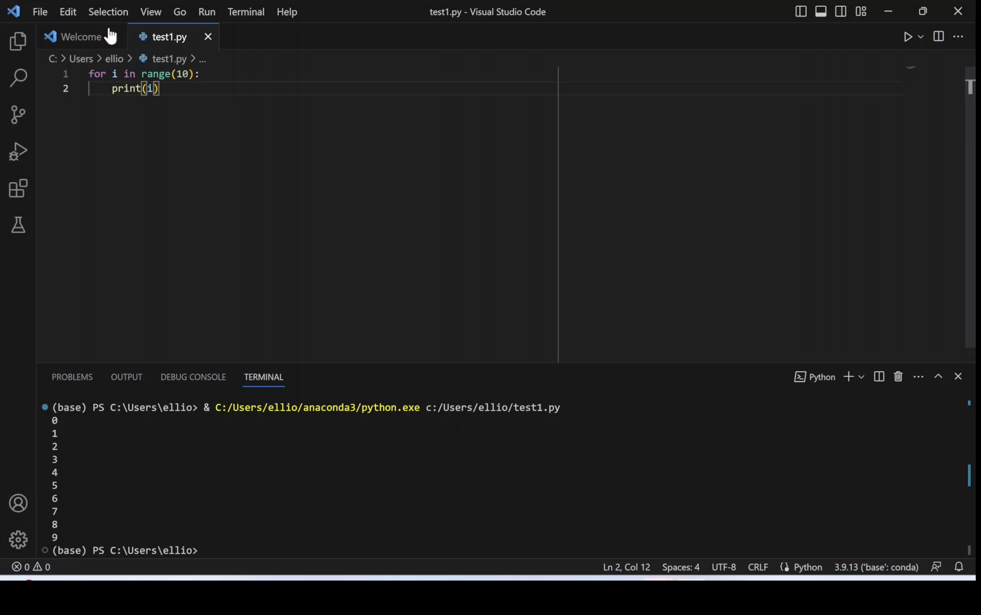
Create a new Jupyter Notebook file.
left_click(37, 12)
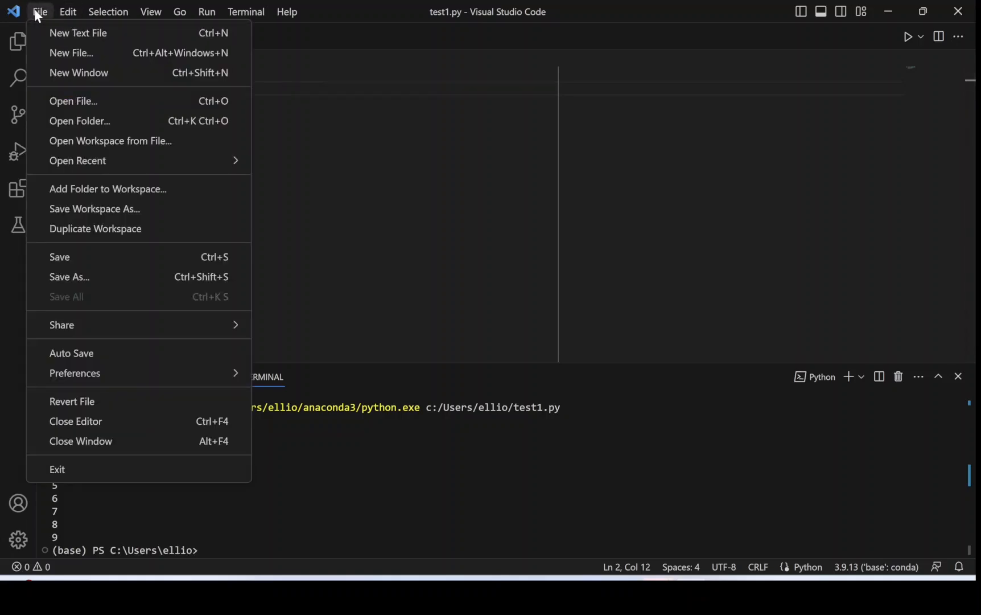
left_click(50, 54)
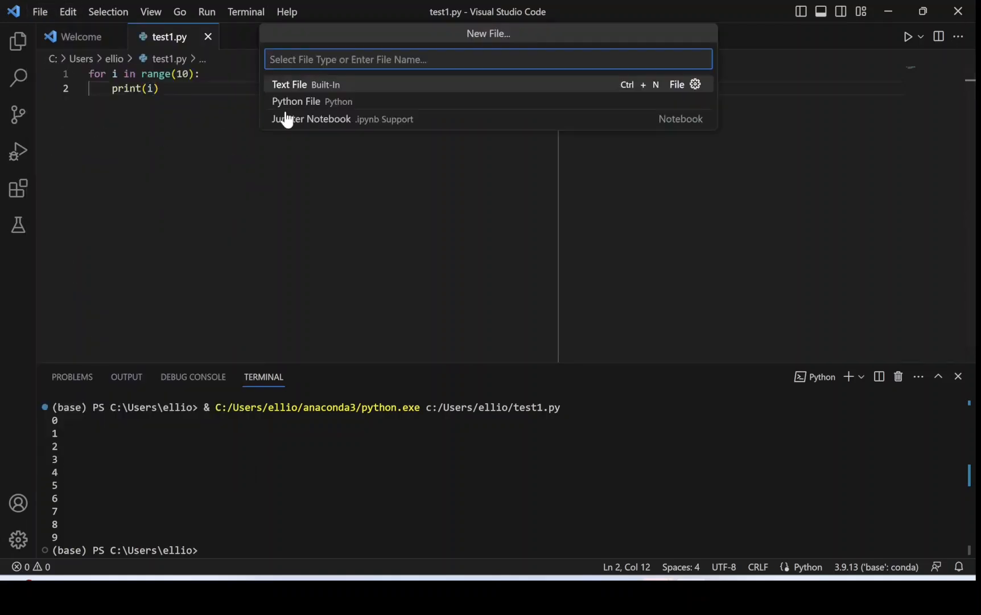
left_click(324, 120)
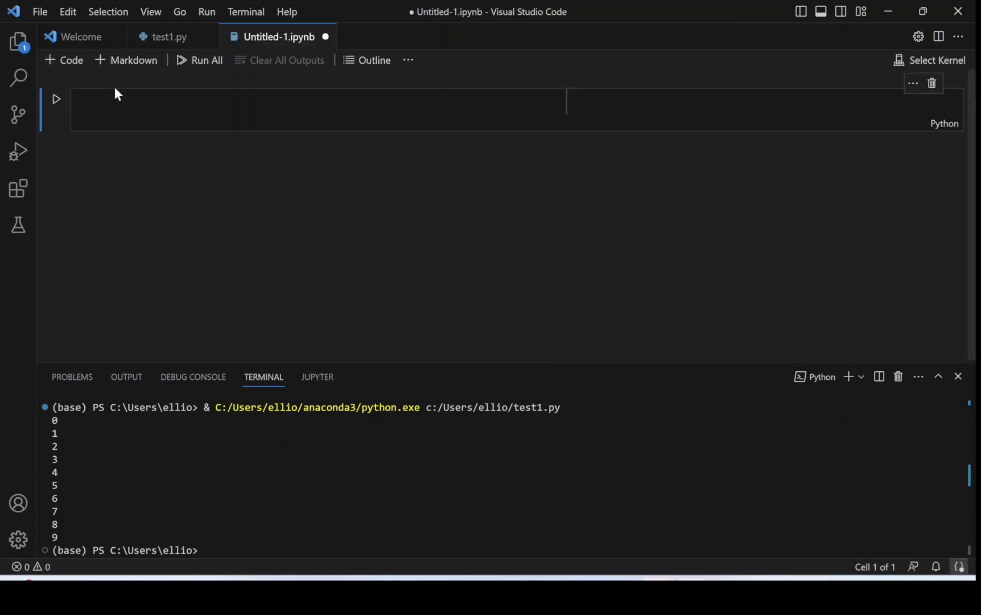
Add a Markdown cell with "### Top title", render it, and move it above the empty code cell.
left_click(125, 60)
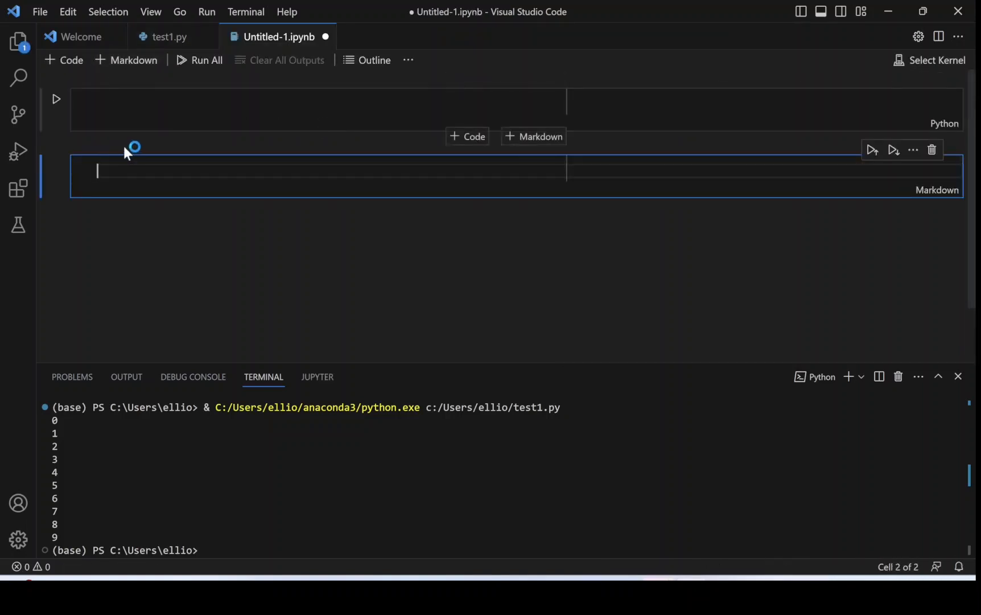
type("### Top title")
key("shift+Return")
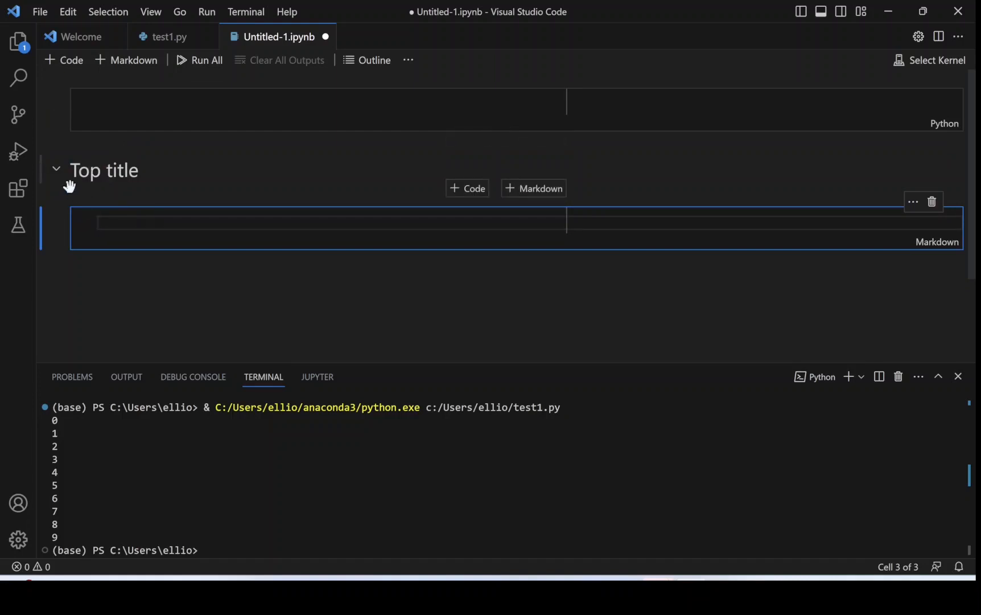
key("Escape")
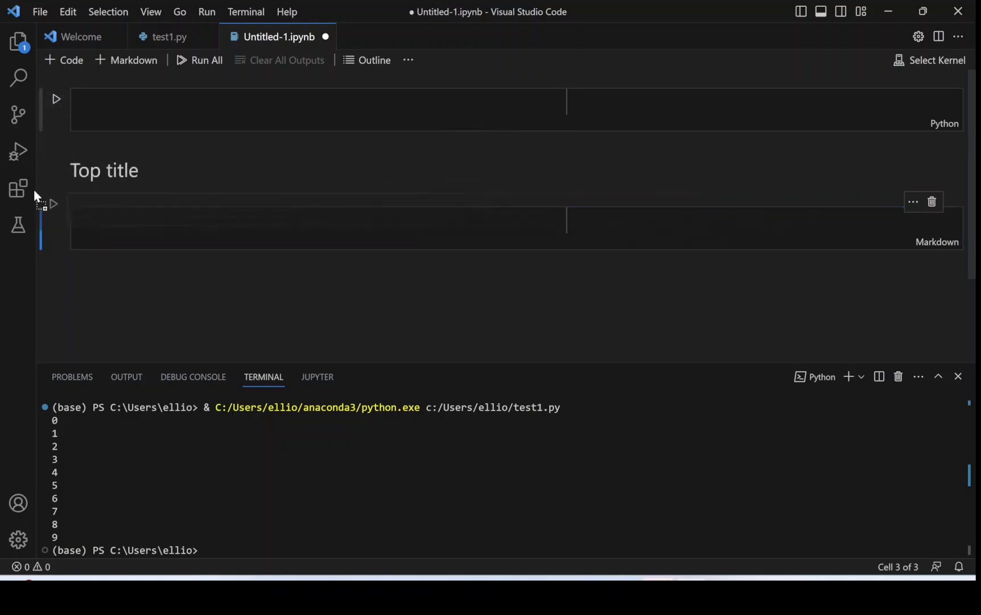
left_click_drag(79, 208, 81, 189)
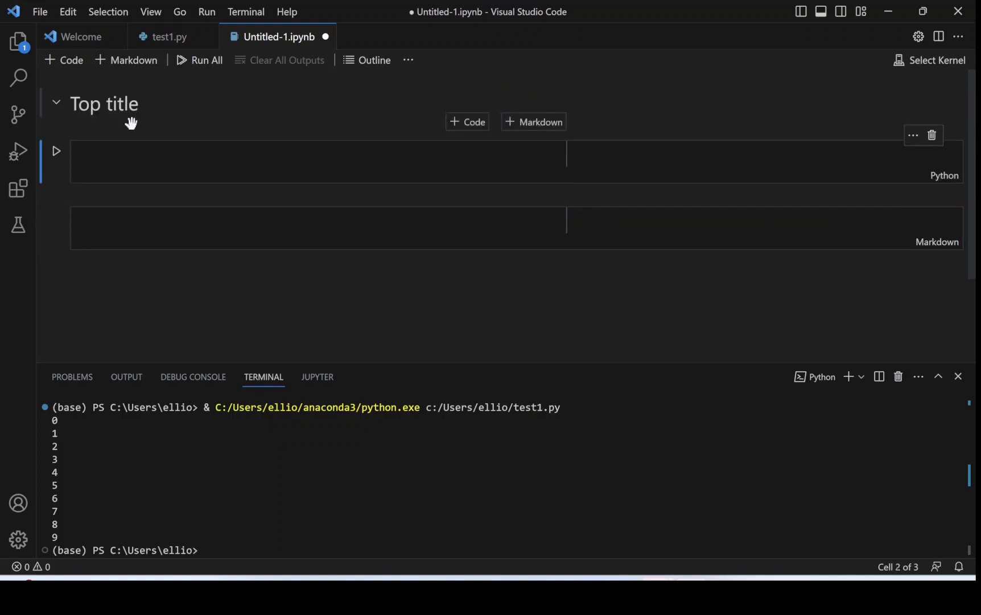
Write a loop printing i for range(20,30) in the notebook's code cell and run it with the base (Python 3.9.13) kernel.
left_click(186, 175)
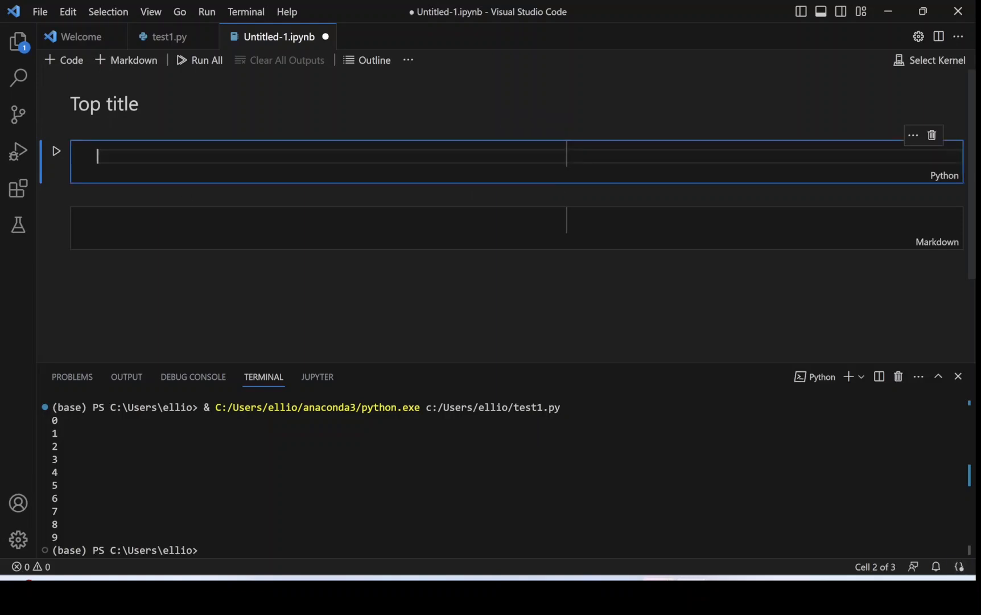
left_click(208, 37)
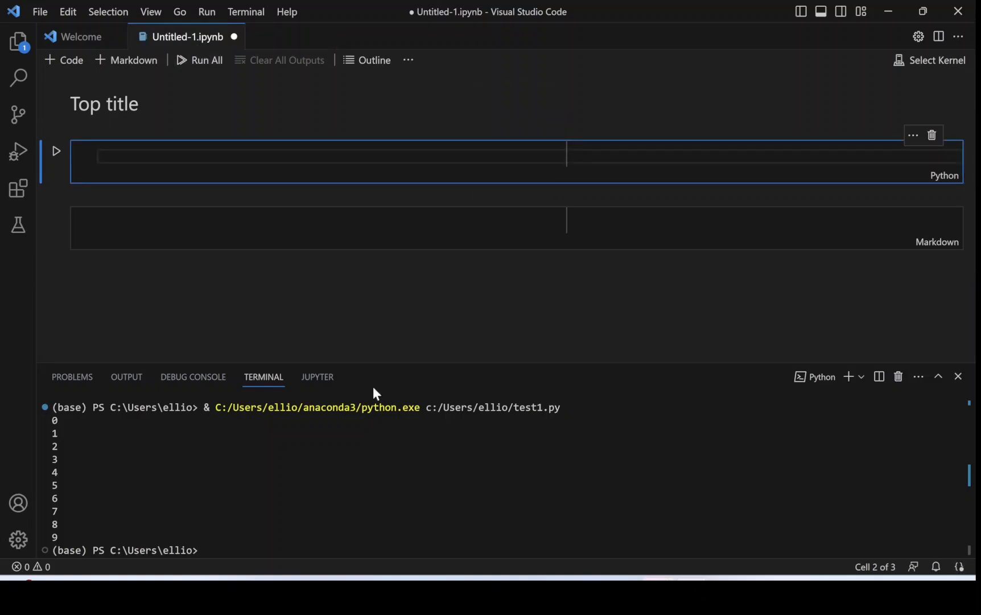
type("for i in range(20,30):")
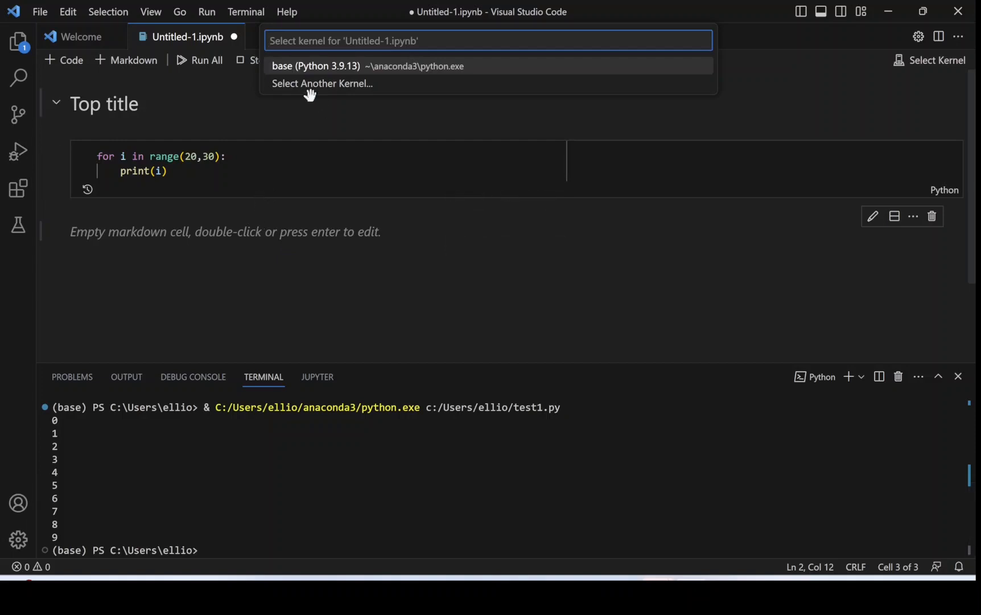
left_click(304, 66)
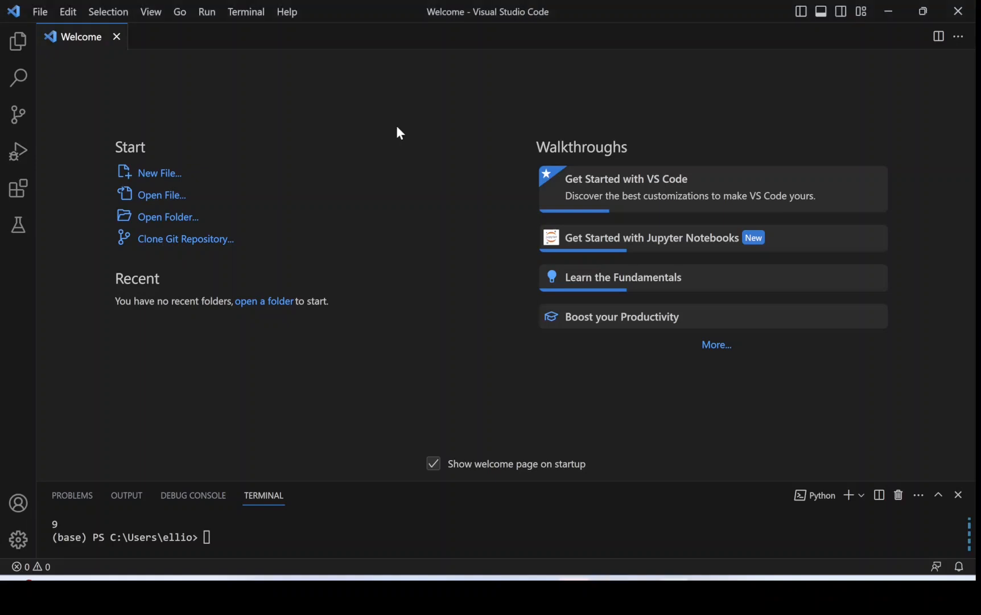
Create a new Python file and paste in the Matplotlib script that plots np.sin(x) over np.linspace(0, 20, 100).
left_click(143, 173)
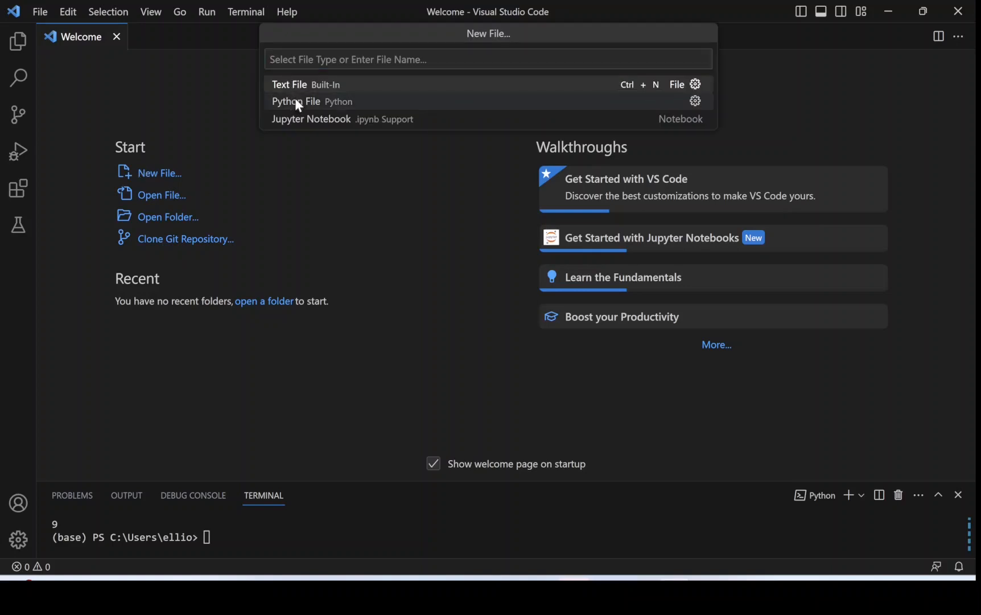
left_click(296, 102)
type("import matplotlib.pyplot as plt import matplotlib as mpl import numpy as np  x = np.linspace(0, 20, 100) plt.plot(x, np.sin(x)) plt.show()")
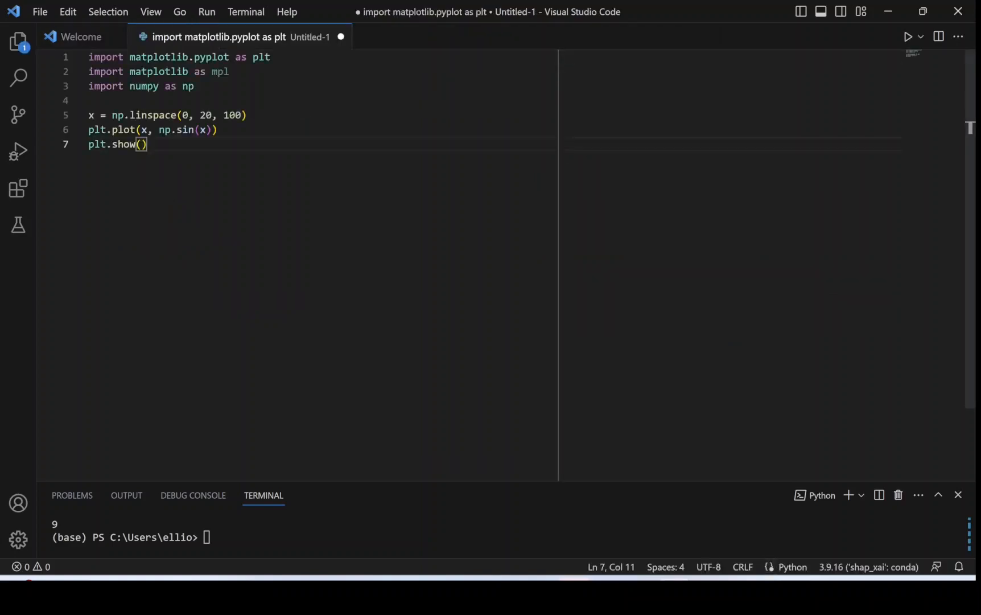
Save the Matplotlib script as "chart 1" and run the current file in the interactive window.
left_click(40, 12)
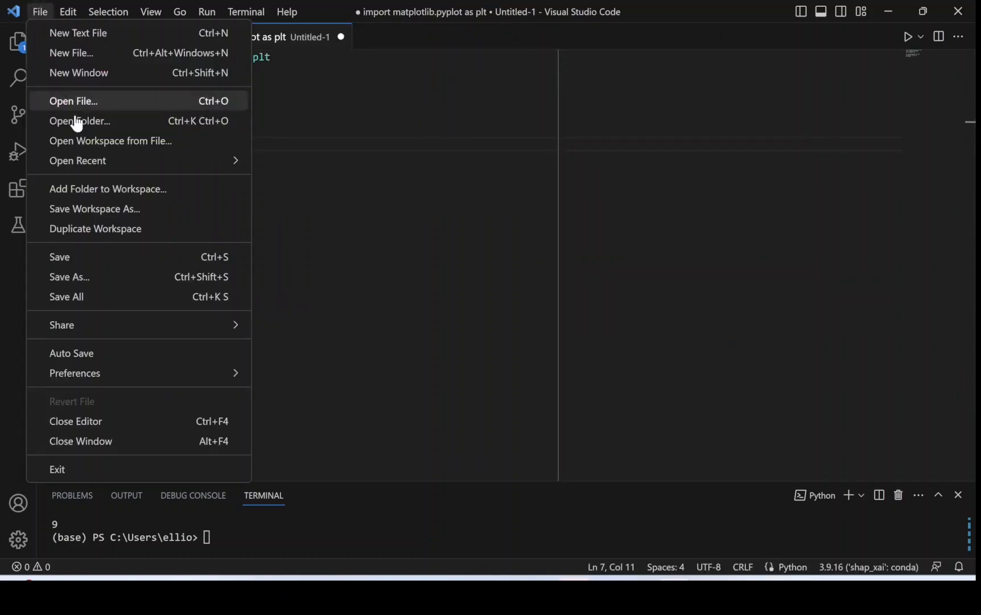
left_click(77, 258)
type("chart")
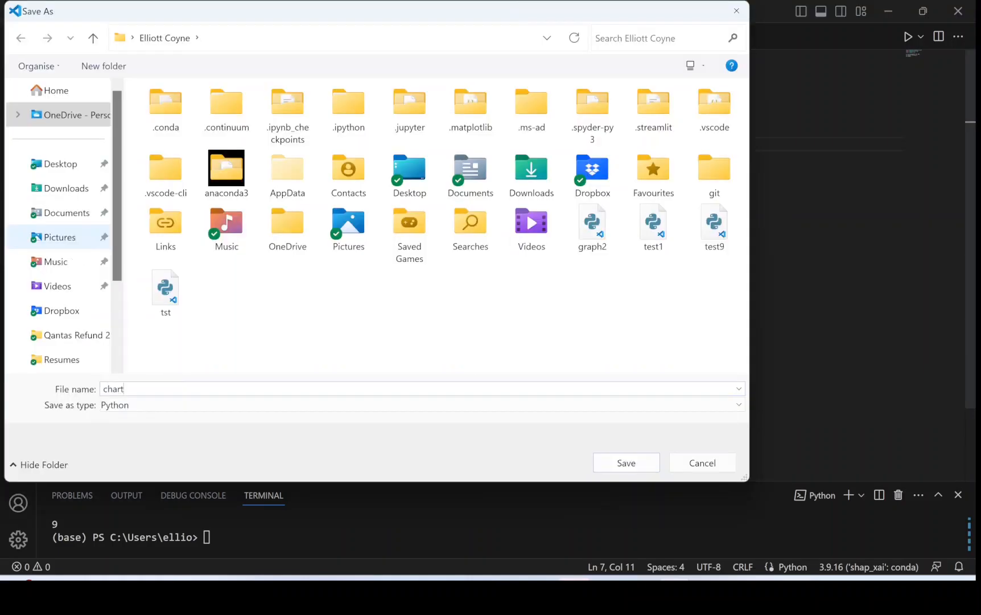
type(" 1")
key("Return")
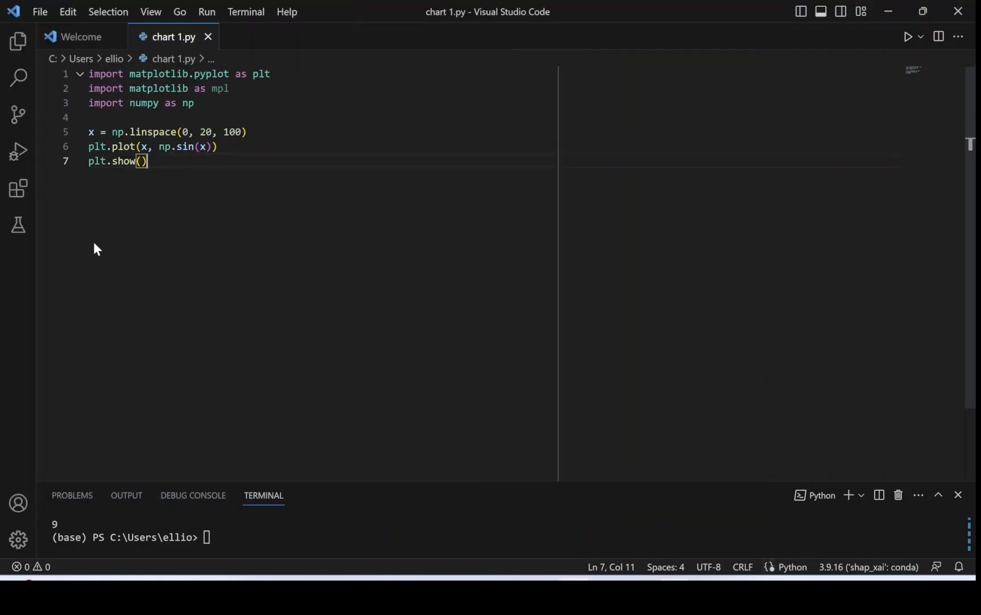
left_click(921, 41)
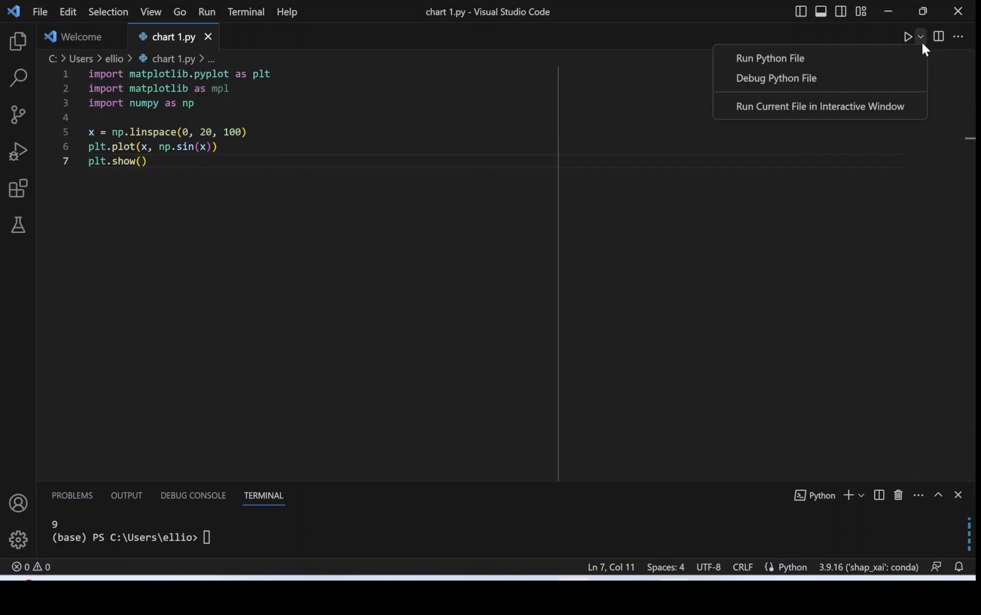
left_click(777, 108)
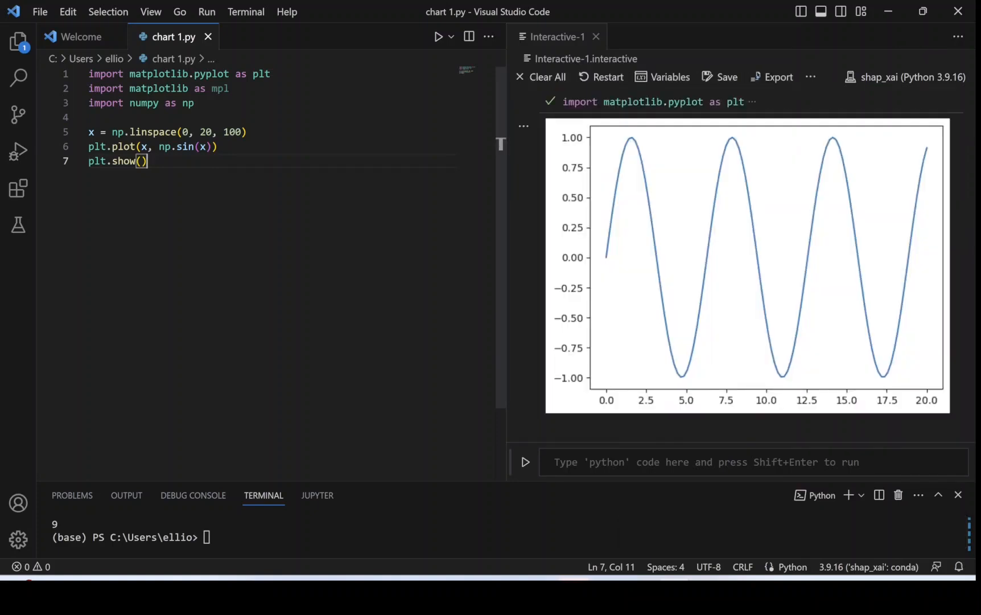
Rerun the extended chart 1.py script in the interactive window and display its Jupyter variables.
mouse_move(668, 203)
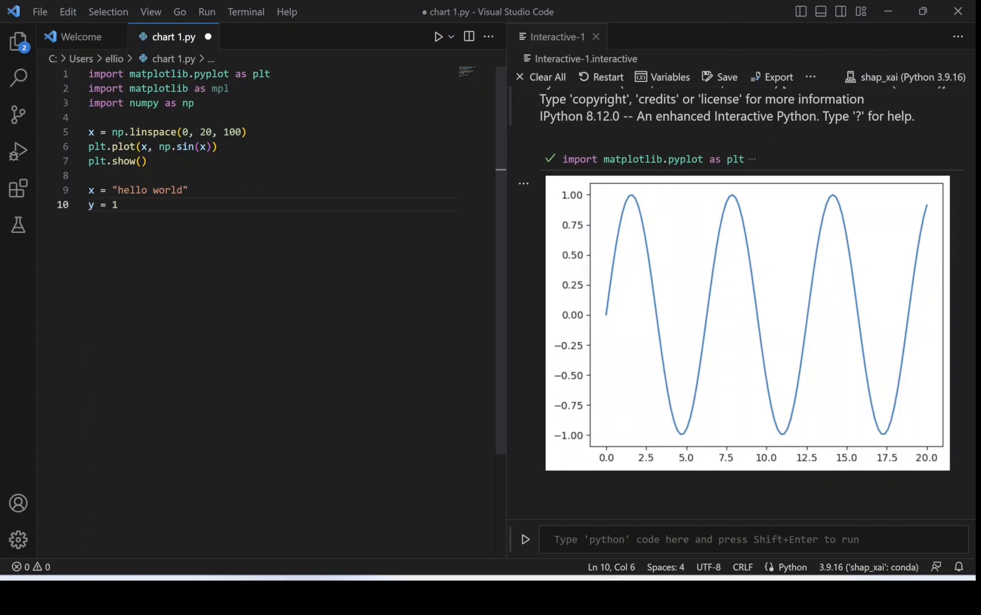
left_click(438, 38)
left_click(663, 78)
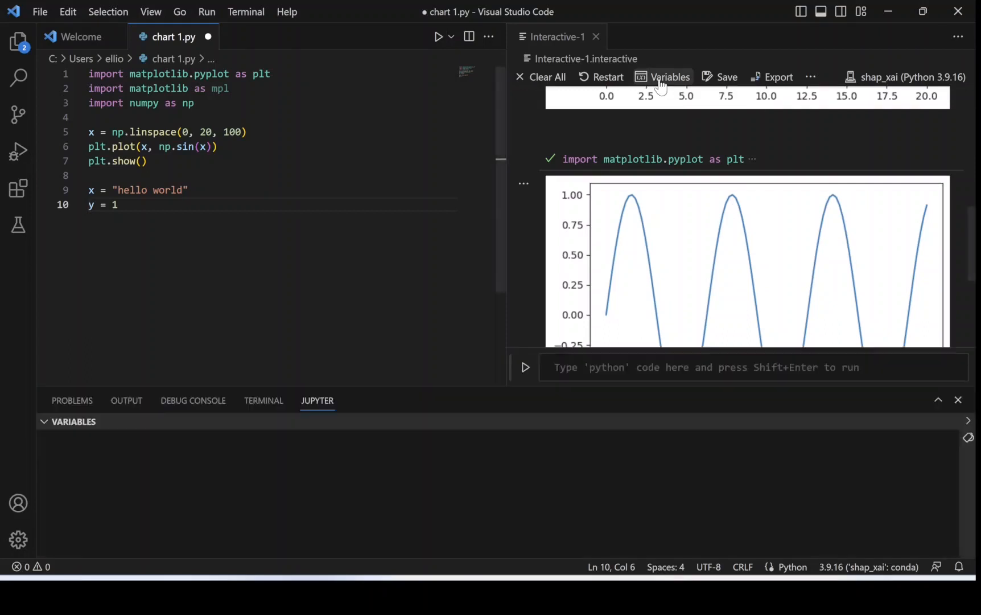